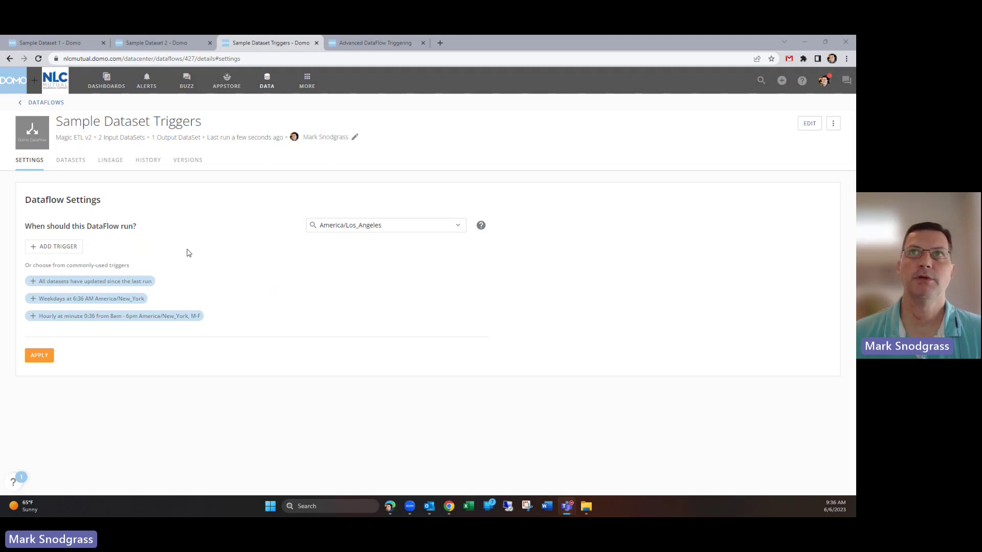
# Open the dataflow's actions menu, then close it without running anything
pyautogui.click(833, 123)
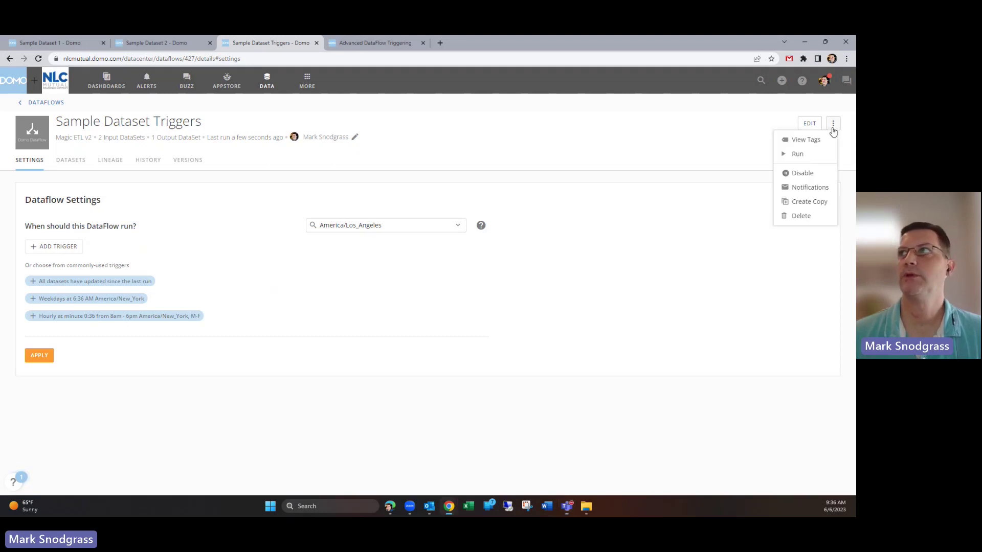
pyautogui.click(511, 276)
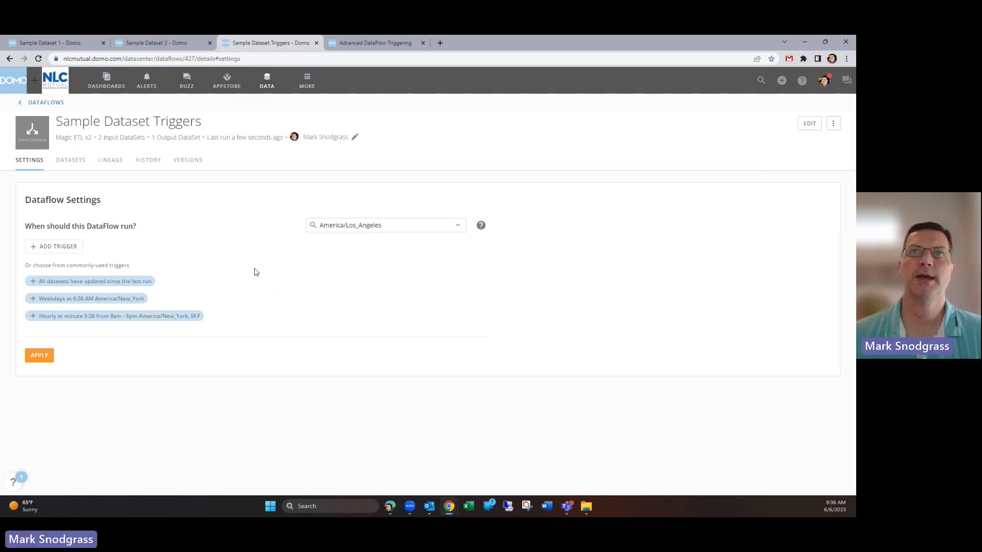
# Add a new trigger, Trigger Title 2, and look over its trigger types without changing them
pyautogui.click(72, 248)
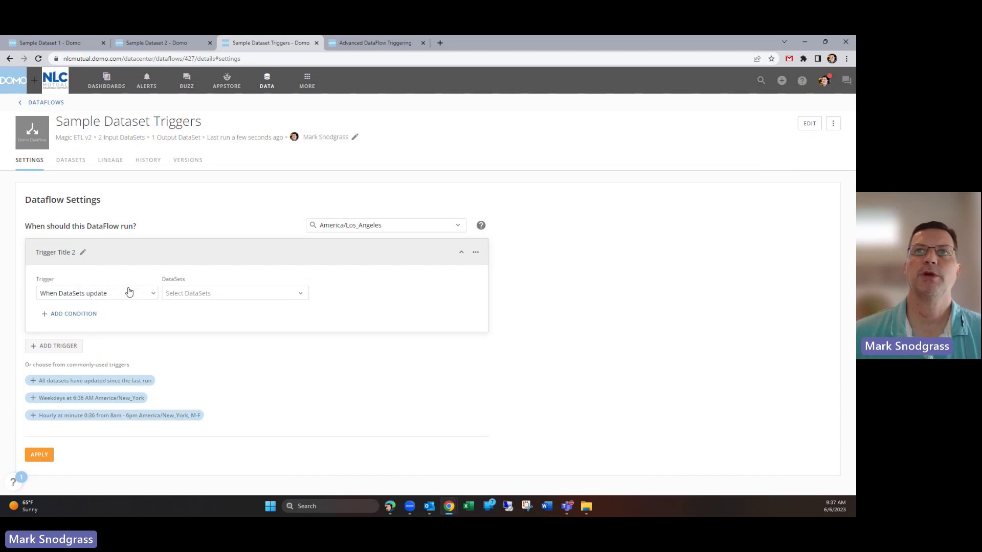
pyautogui.click(146, 294)
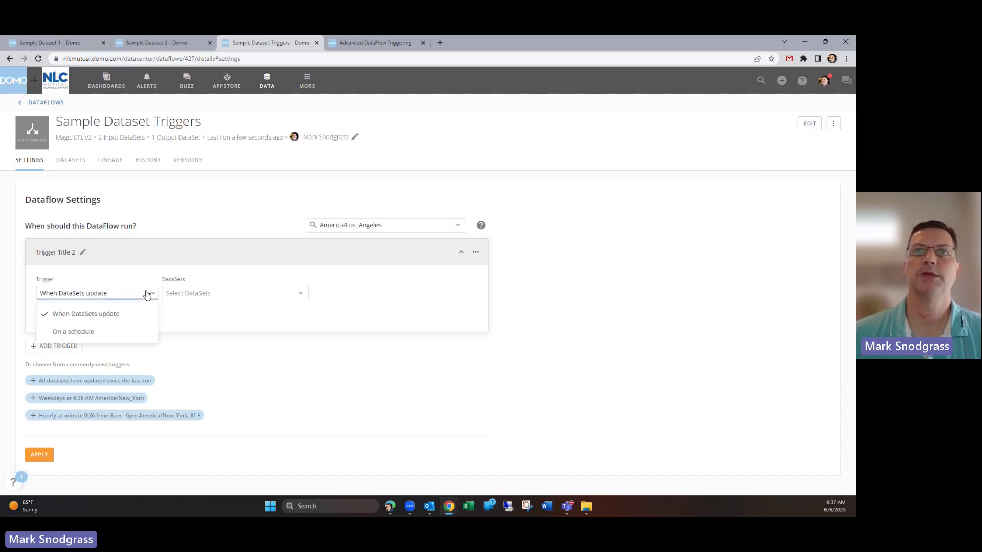
pyautogui.click(146, 271)
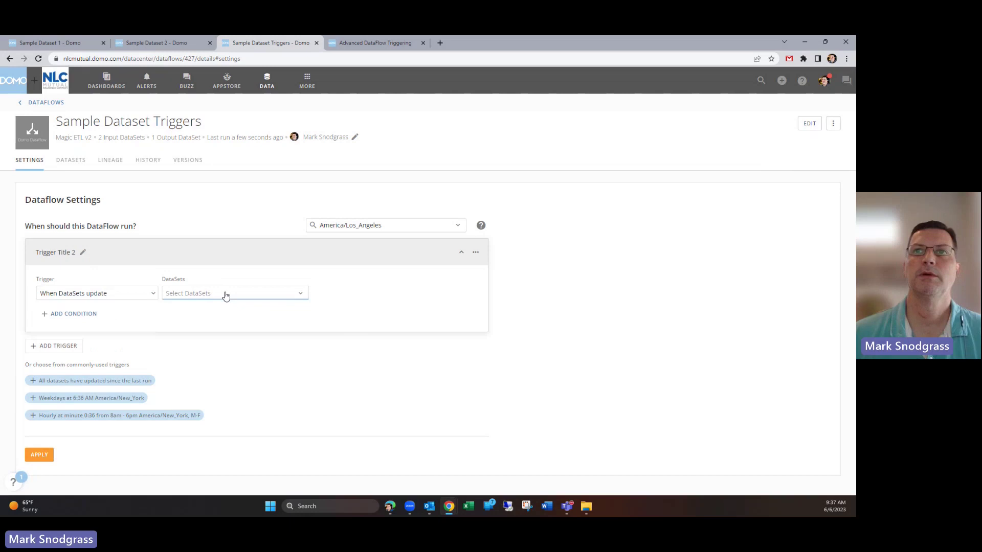
# Set Trigger Title 2 to watch only Sample Dataset 1, then open its options menu
pyautogui.click(223, 294)
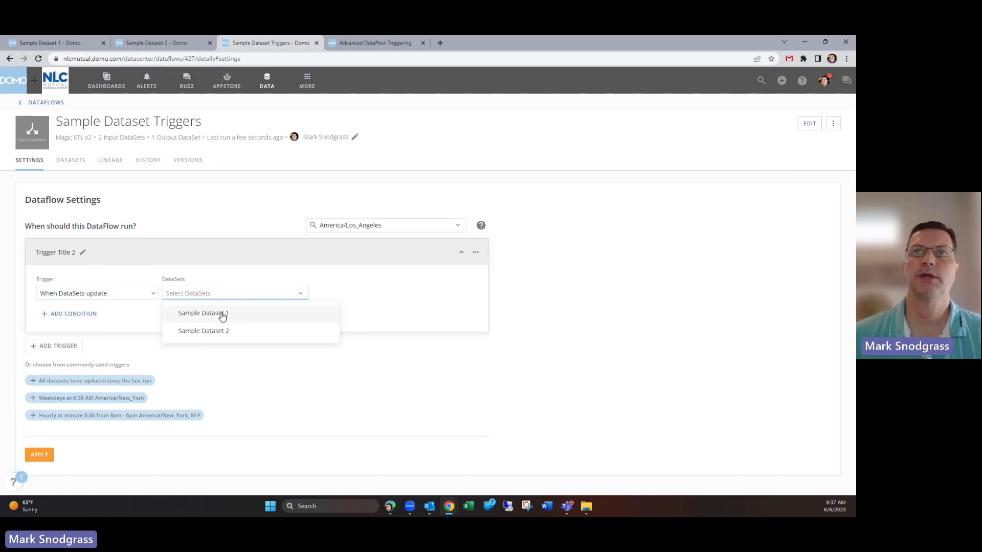
pyautogui.click(223, 317)
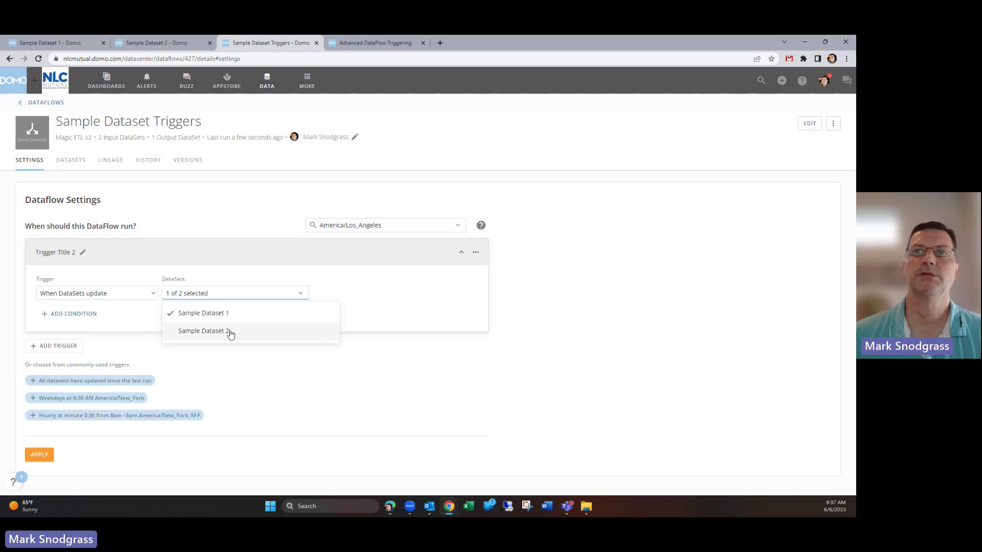
pyautogui.click(230, 332)
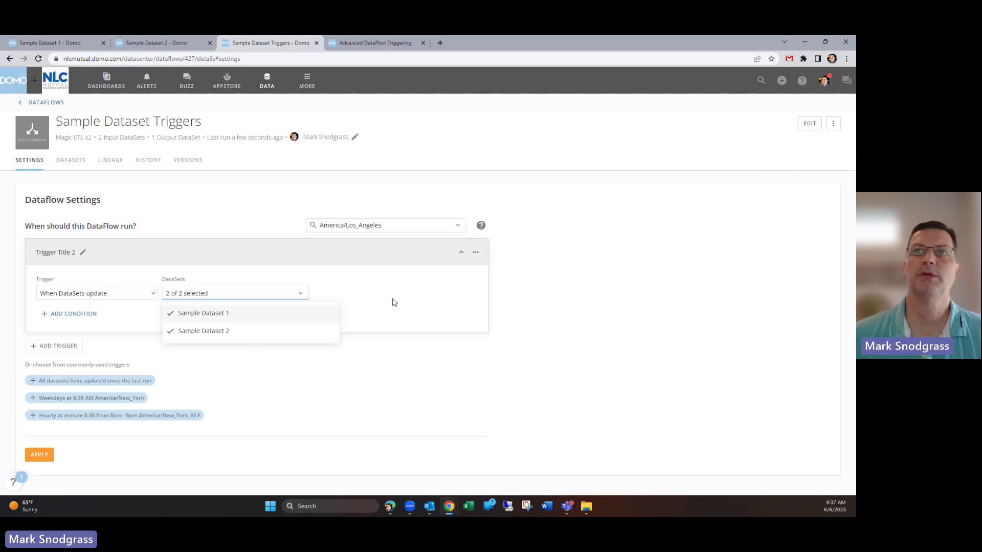
pyautogui.click(241, 336)
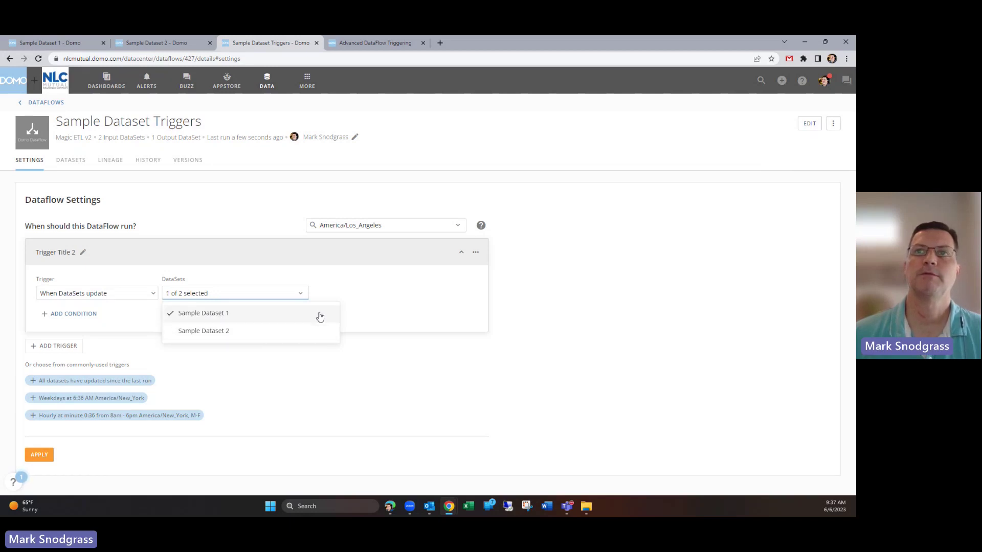
pyautogui.click(382, 293)
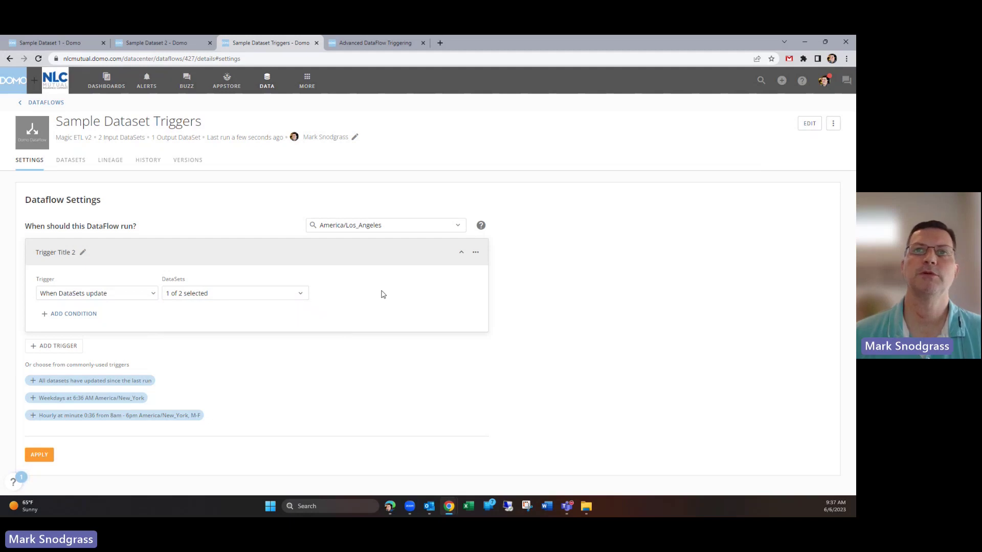
pyautogui.click(304, 295)
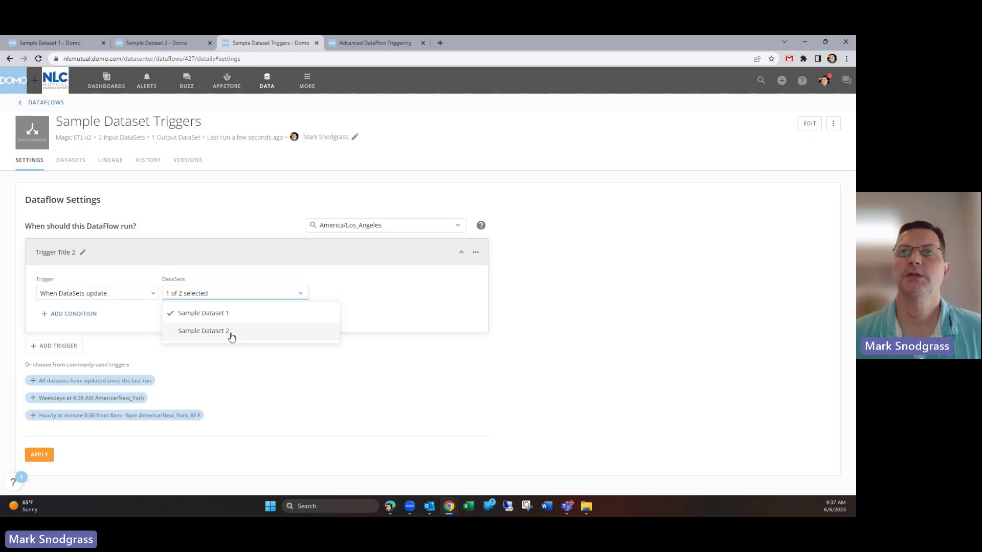
pyautogui.click(375, 283)
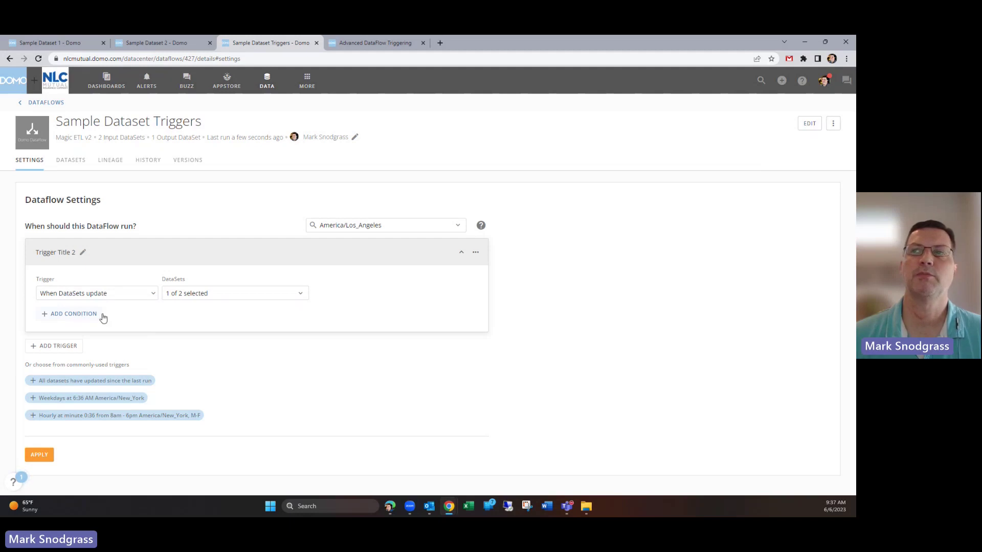
pyautogui.click(476, 257)
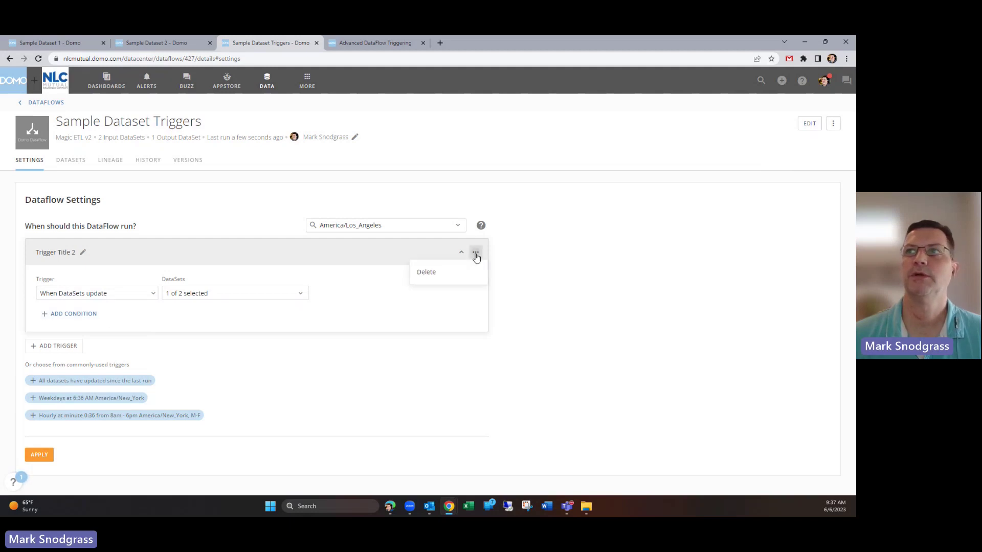
# Delete Trigger Title 2 and add the 'All datasets have updated since the last run' trigger for both datasets
pyautogui.click(446, 273)
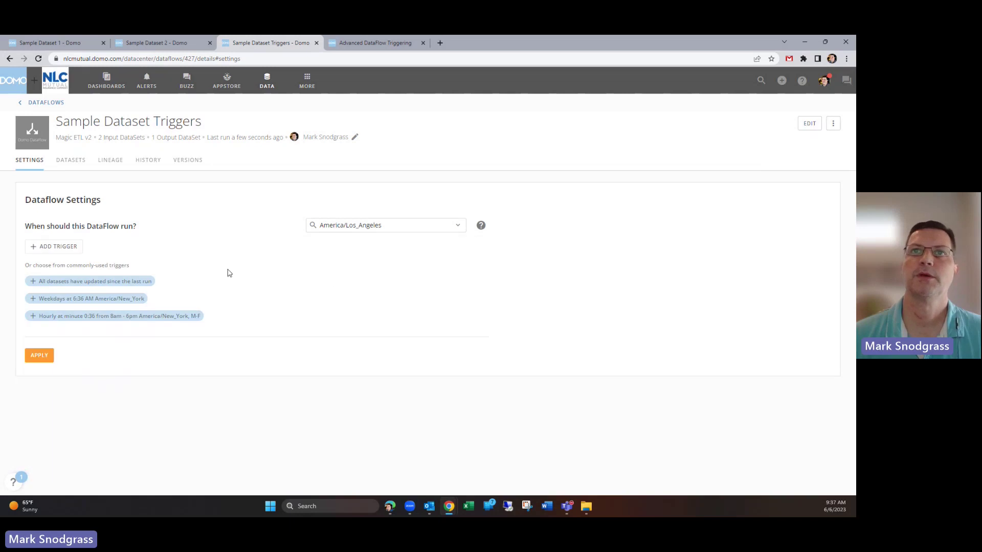
pyautogui.click(57, 287)
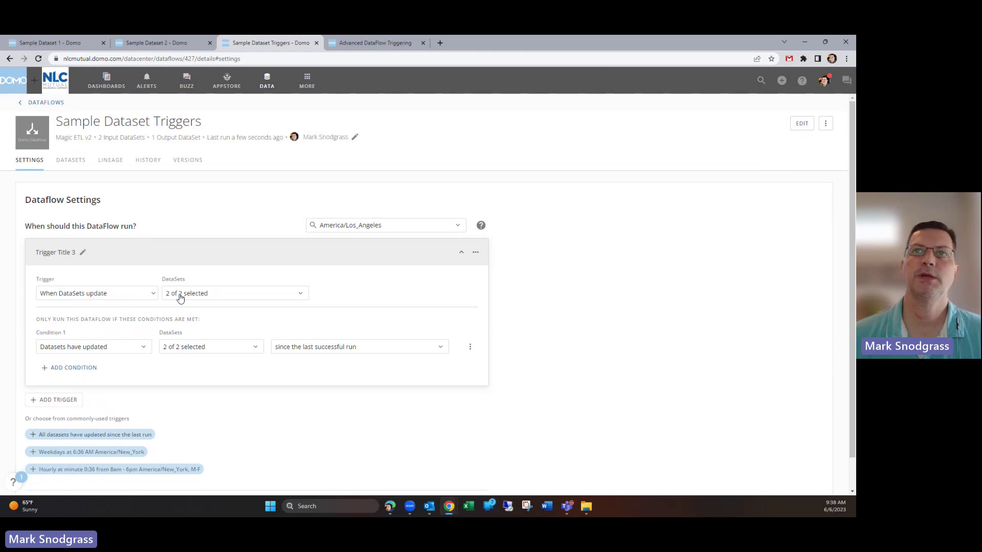
pyautogui.click(302, 295)
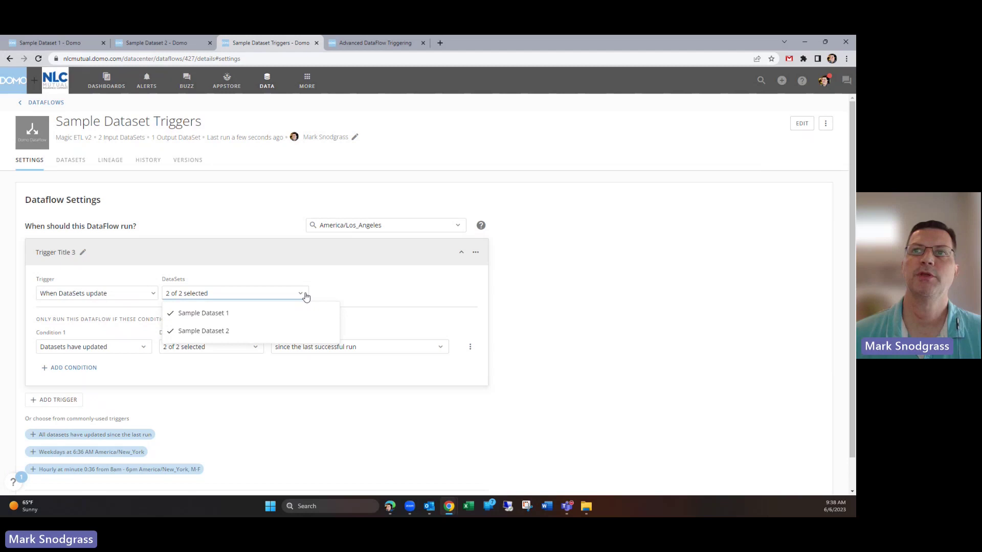
pyautogui.click(372, 285)
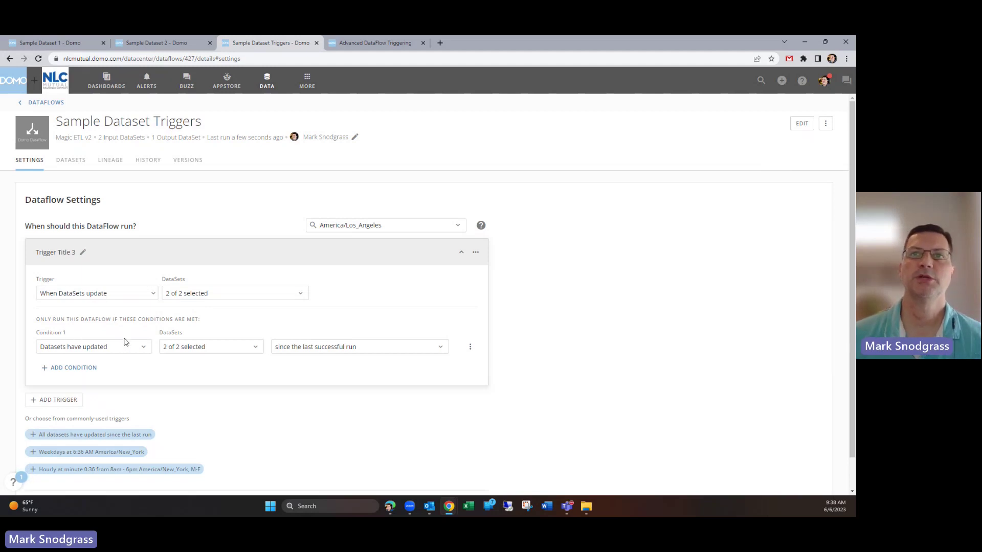
# Review Condition 1's condition types, covered datasets and time window options, leaving them unchanged
pyautogui.click(145, 350)
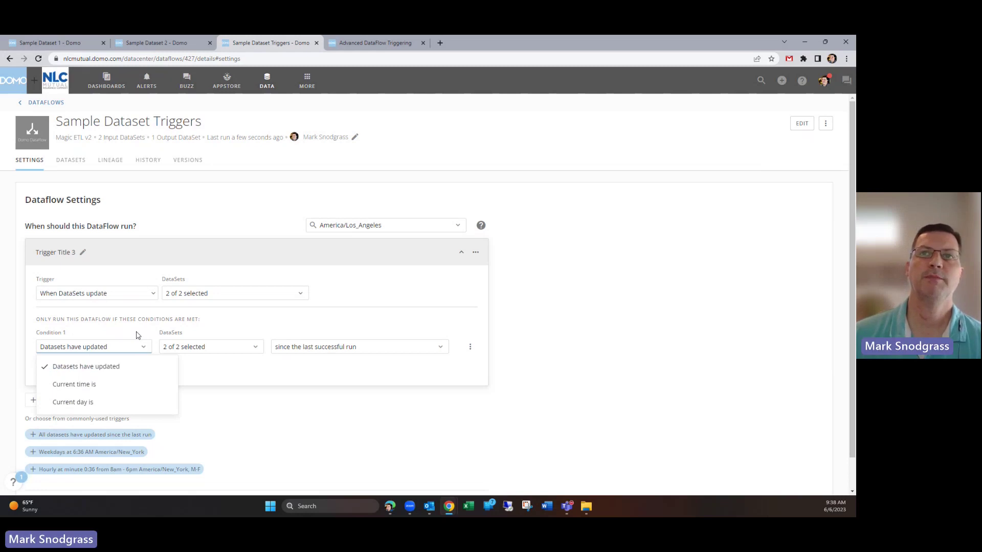
pyautogui.click(137, 335)
pyautogui.click(144, 350)
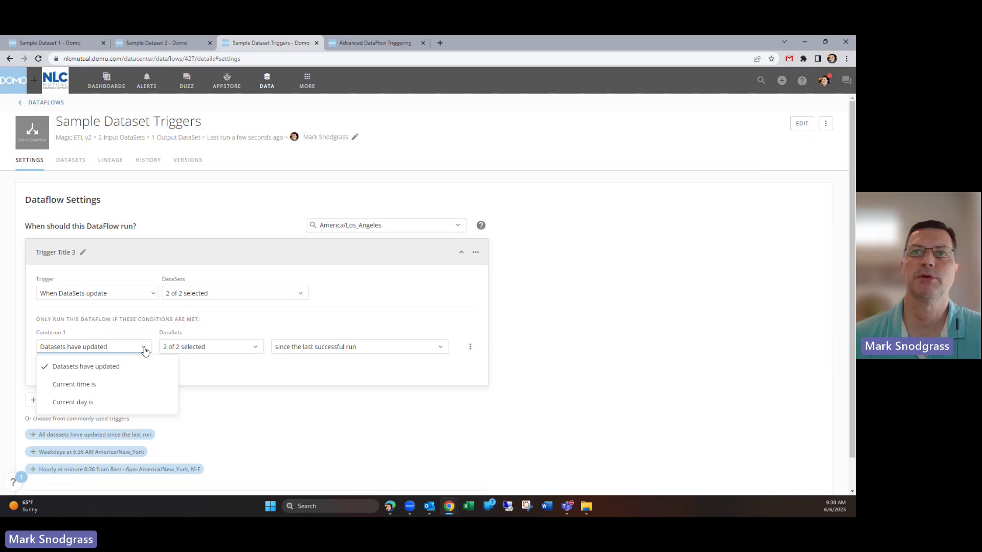
pyautogui.click(270, 325)
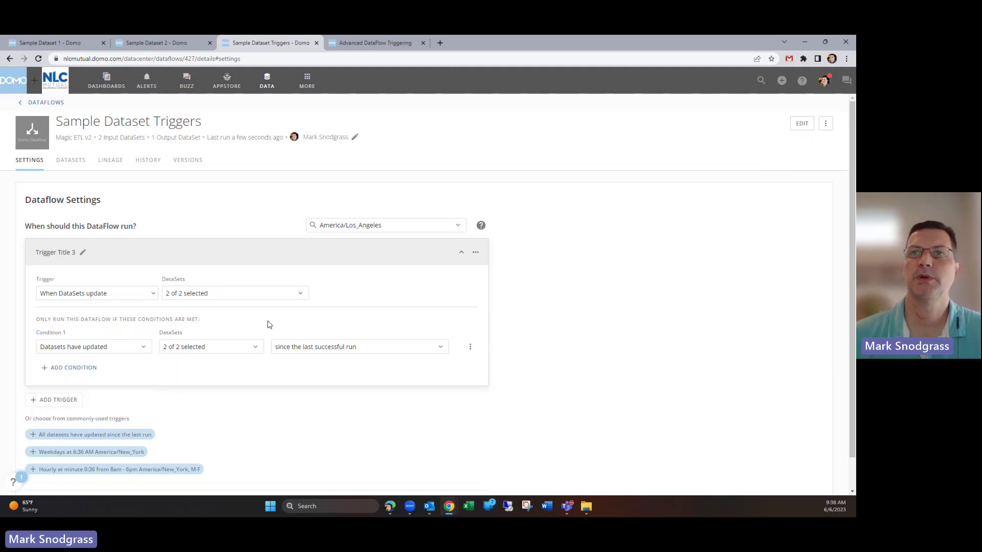
pyautogui.click(258, 347)
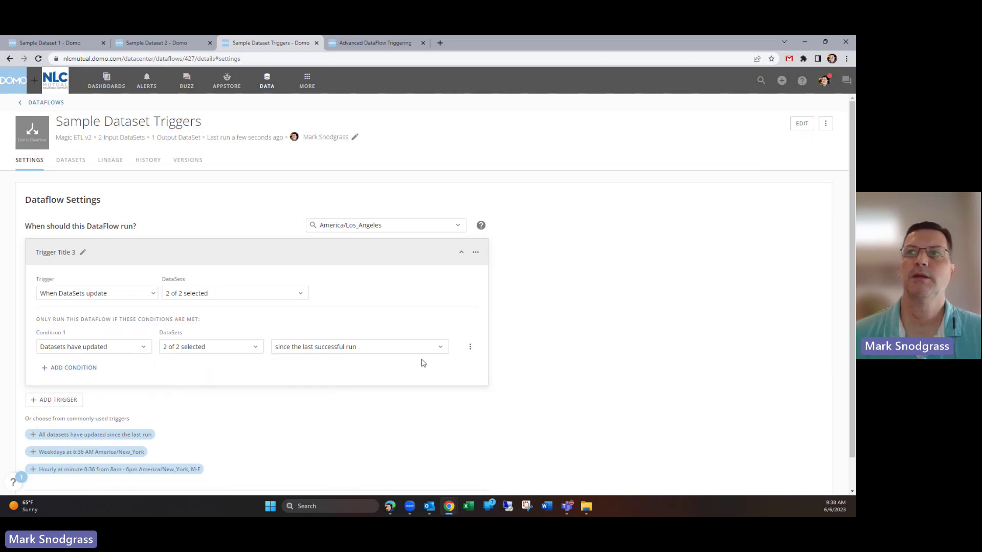
pyautogui.click(441, 349)
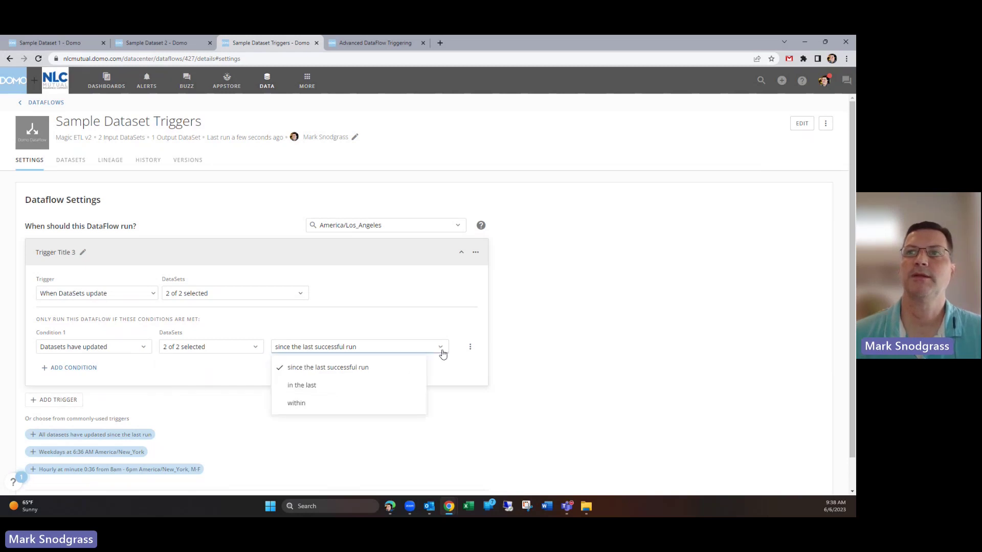
pyautogui.click(449, 375)
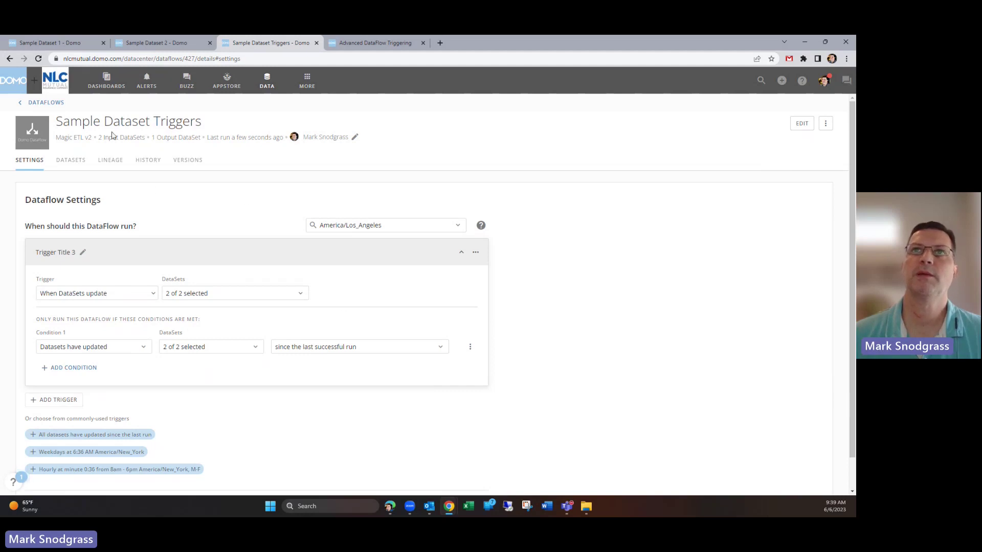
# Check the run history, then return to Settings and expand Trigger Title 1 to show its condition
pyautogui.click(145, 160)
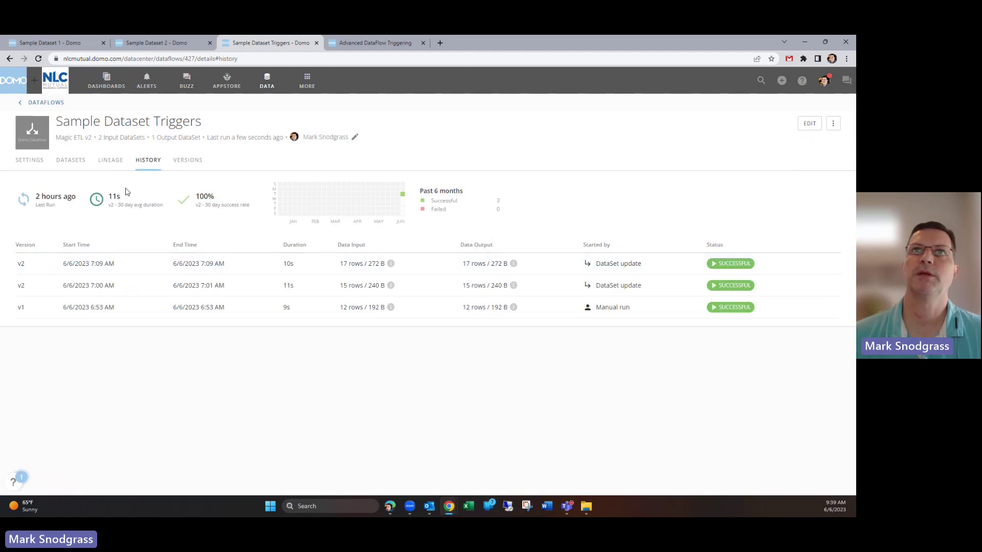
pyautogui.click(33, 162)
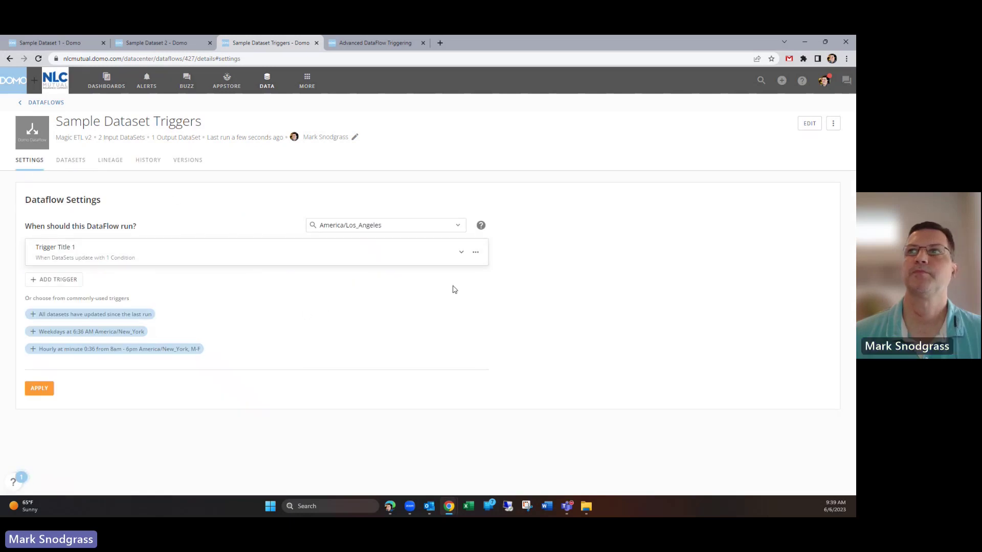
pyautogui.click(459, 253)
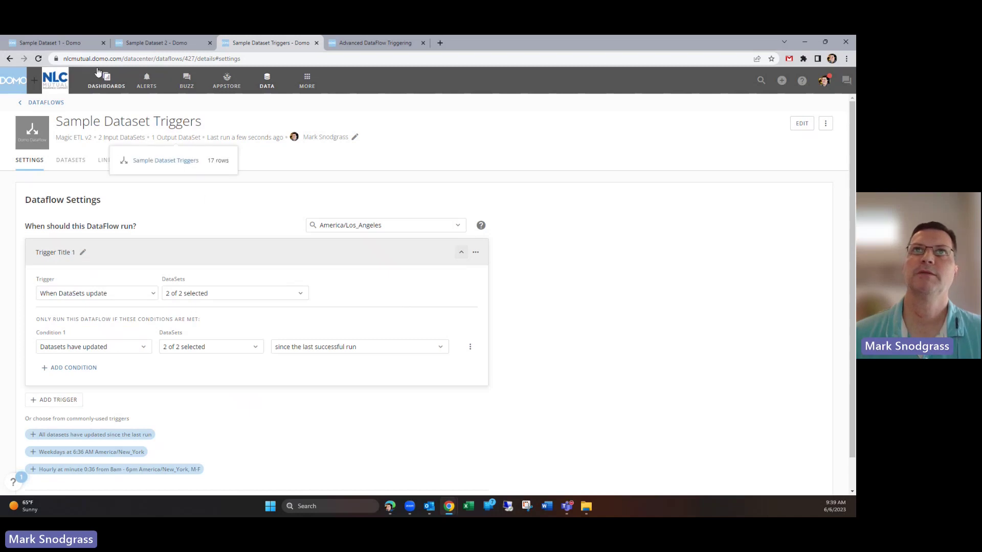
# Add row 11 to Sample Dataset 1's webform with date 11/1/2022 and amount 4544, and save
pyautogui.click(72, 42)
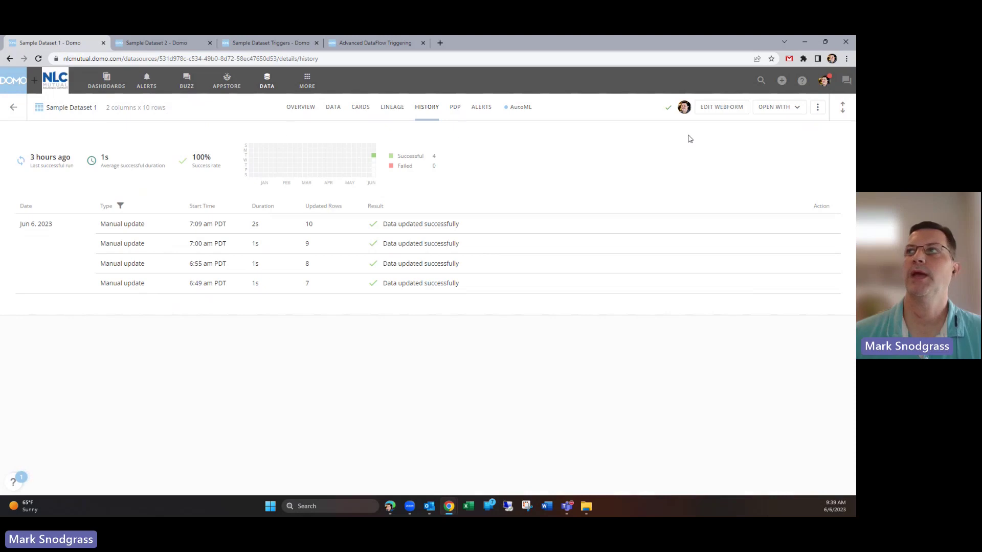
pyautogui.click(714, 112)
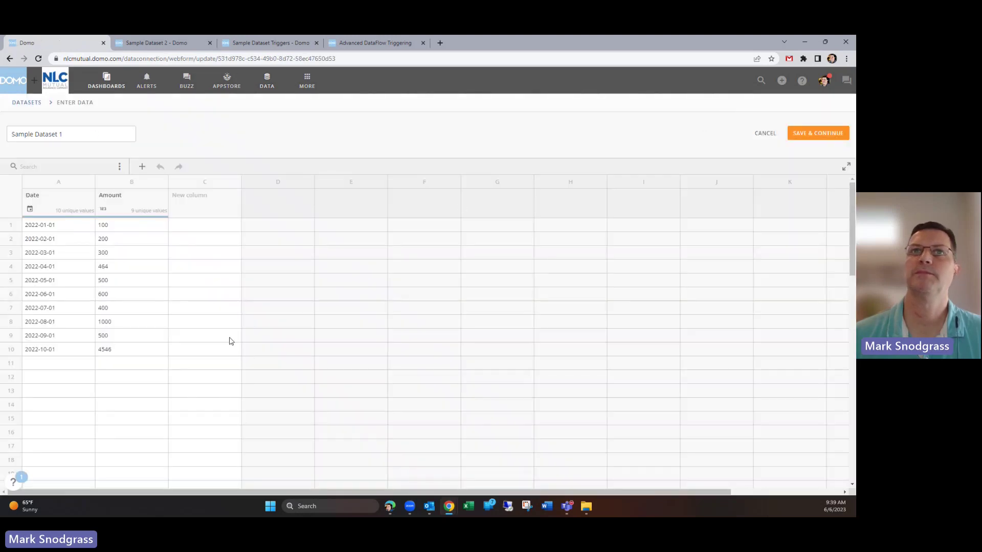
pyautogui.click(56, 365)
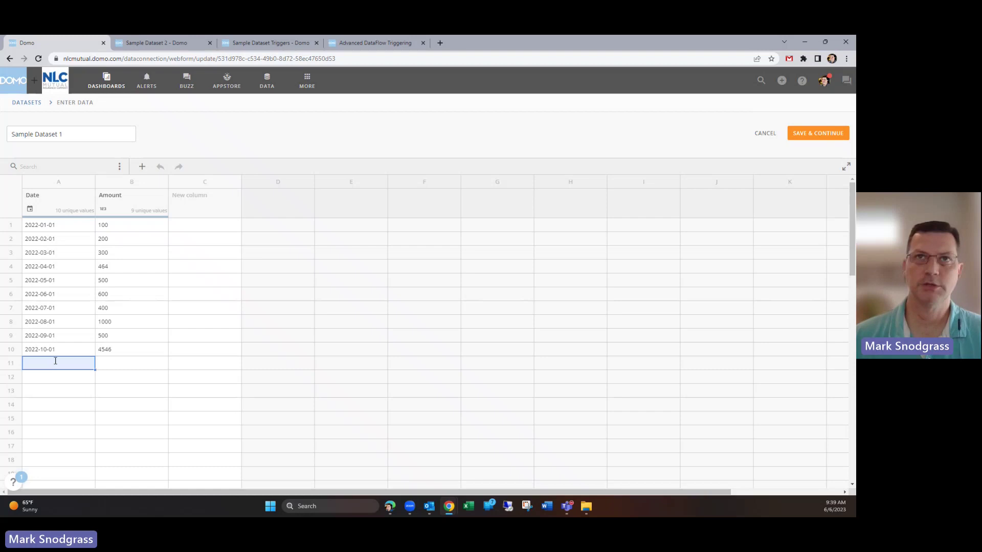
pyautogui.write('20')
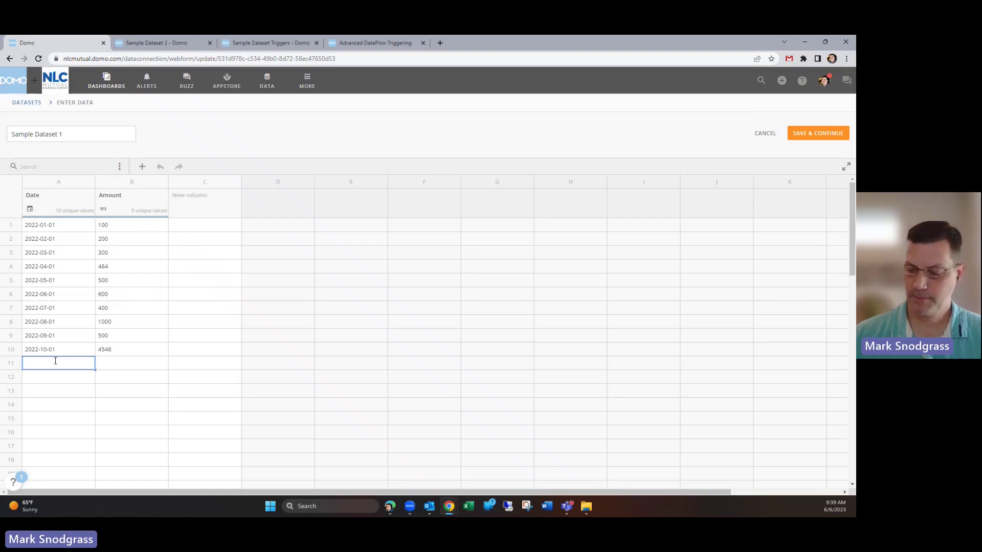
pyautogui.write('11/1/2022')
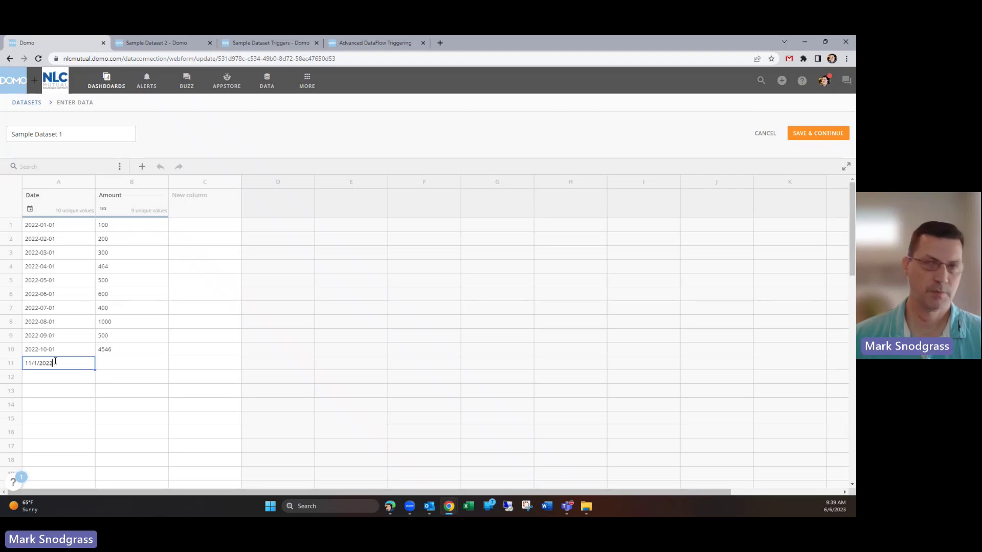
pyautogui.press('Tab')
pyautogui.write('454')
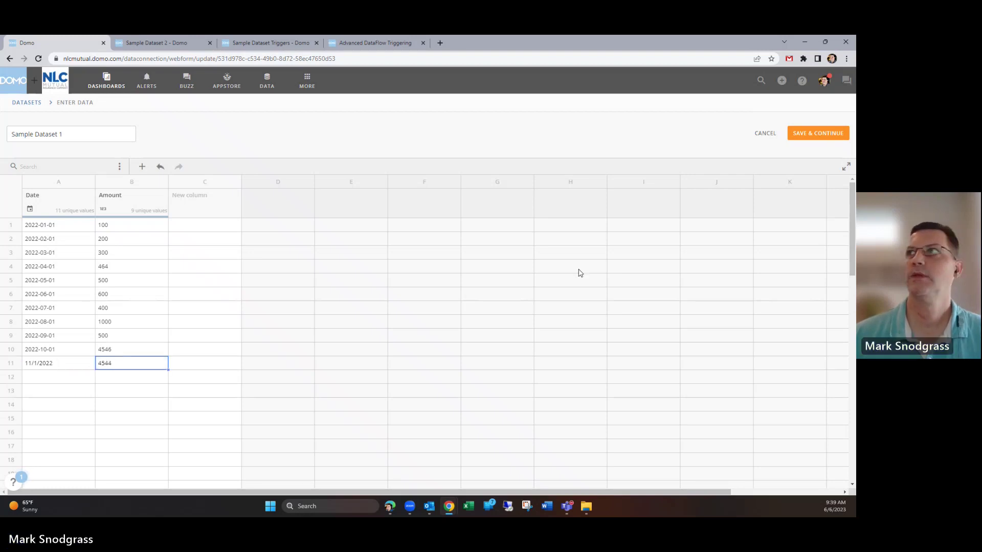
pyautogui.click(806, 134)
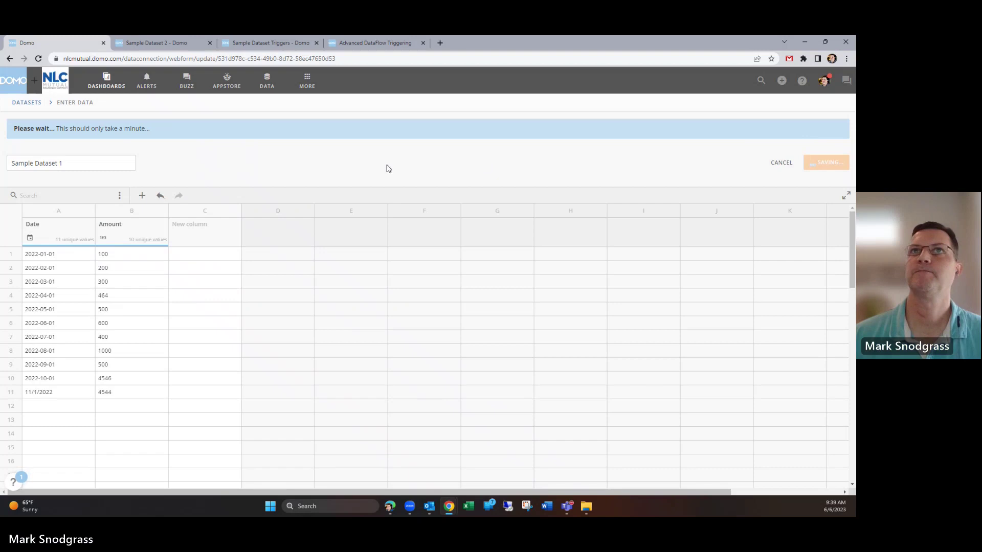
# Return to the Sample Dataset Triggers dataflow and view its History, still showing three successful runs
pyautogui.click(288, 42)
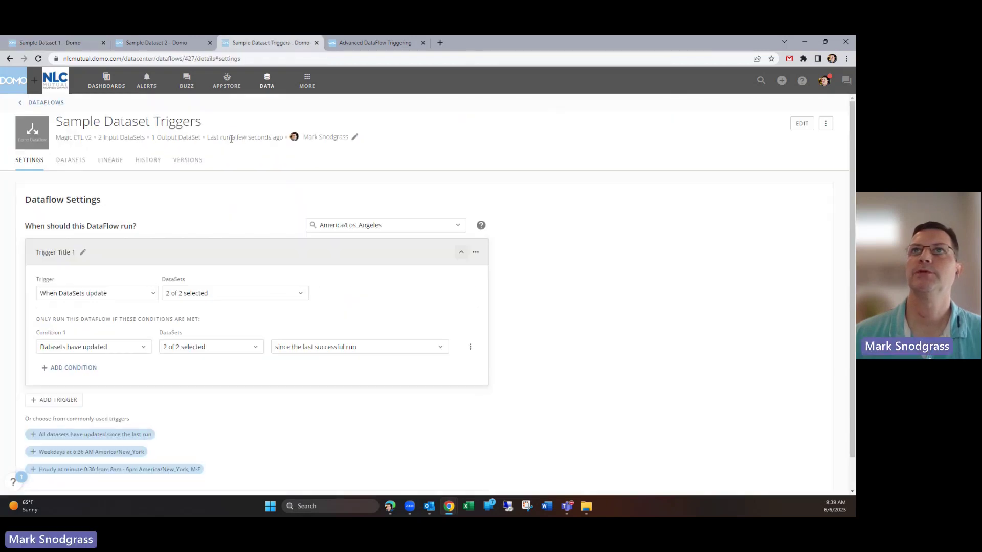
pyautogui.click(151, 160)
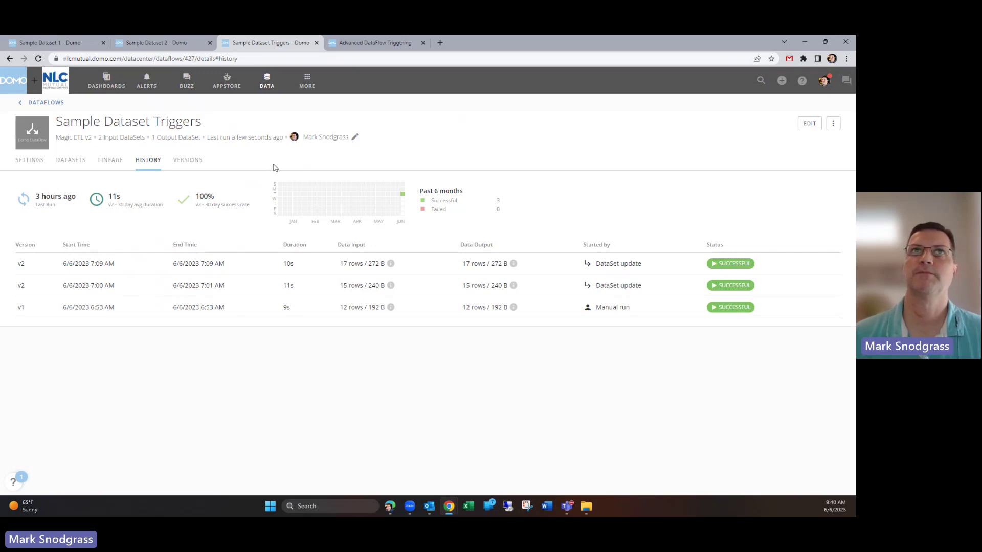
# Add row 8 to Sample Dataset 2's webform with date 8/1/2023 and amount 400, and save
pyautogui.click(152, 43)
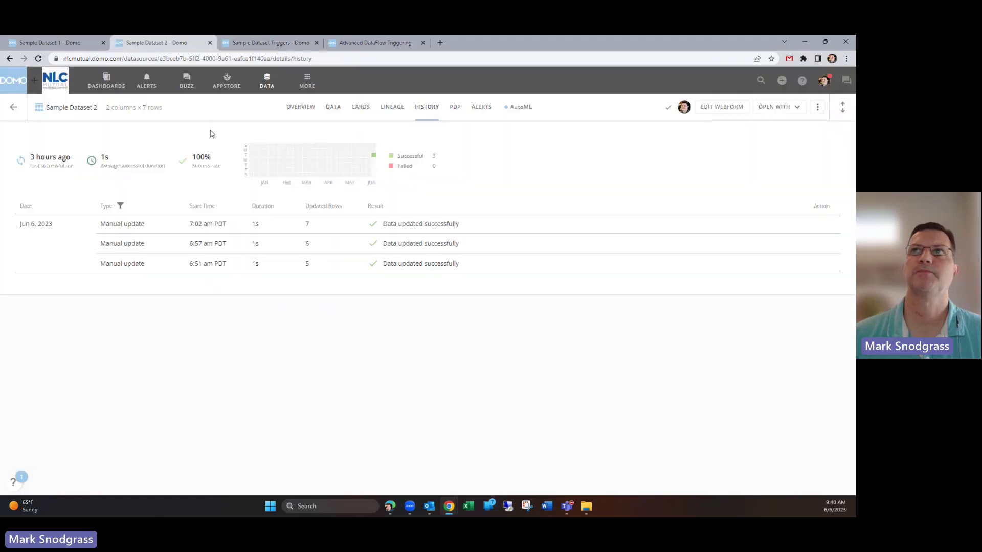
pyautogui.click(712, 111)
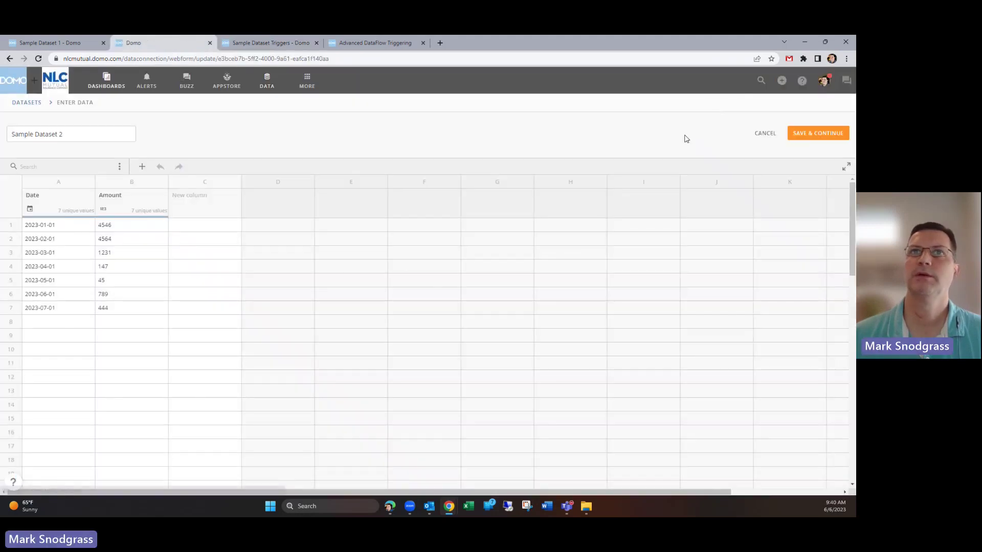
pyautogui.click(45, 325)
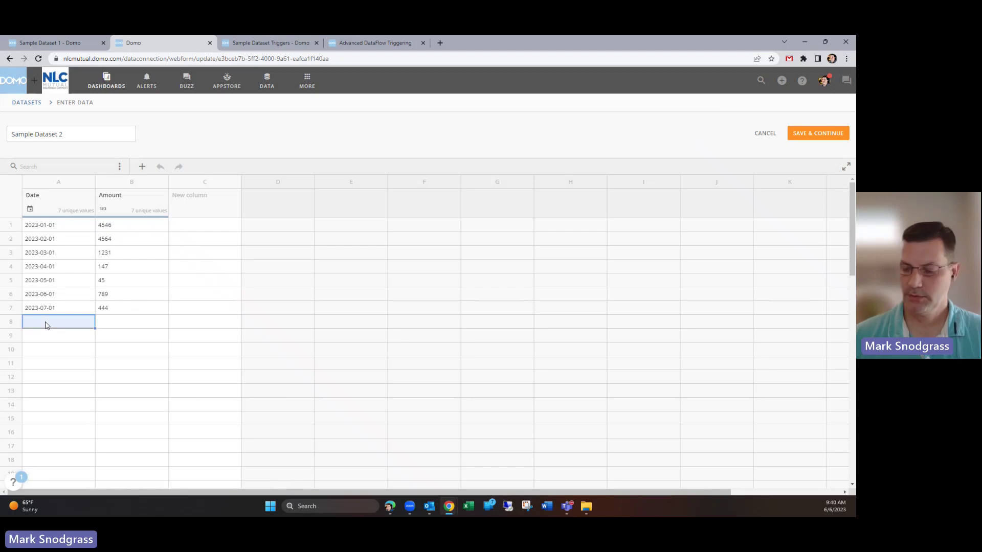
pyautogui.write('8/1/20')
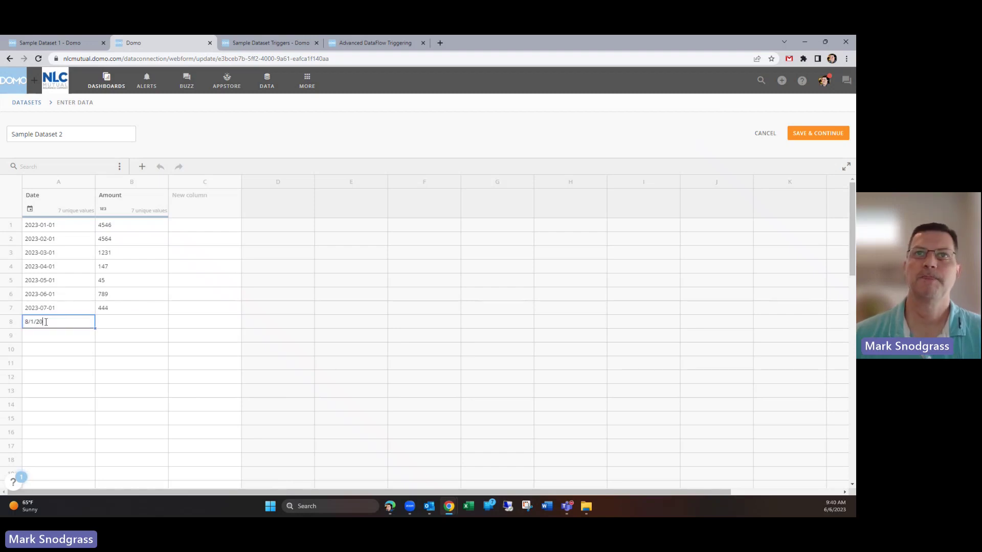
pyautogui.write('23')
pyautogui.press('Tab')
pyautogui.write('400')
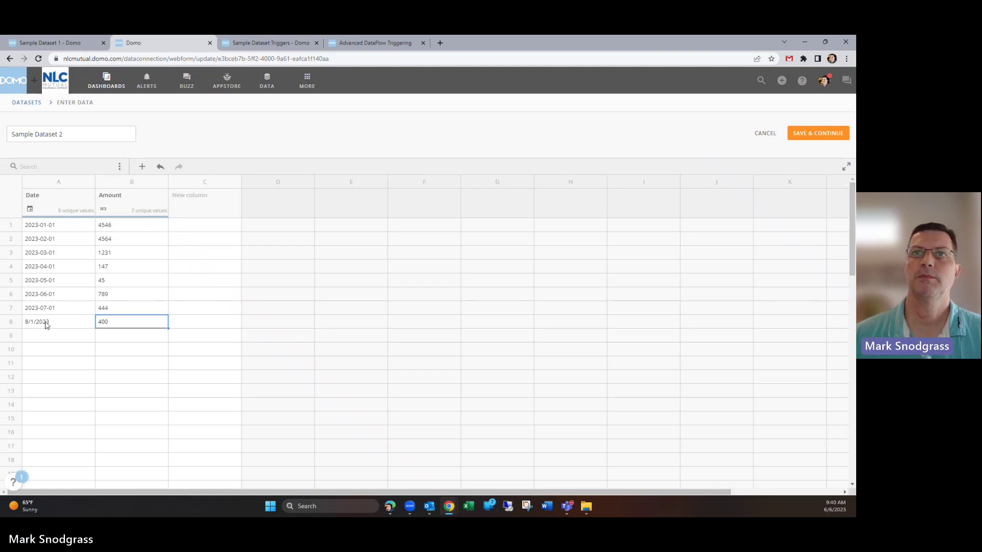
pyautogui.press('Tab')
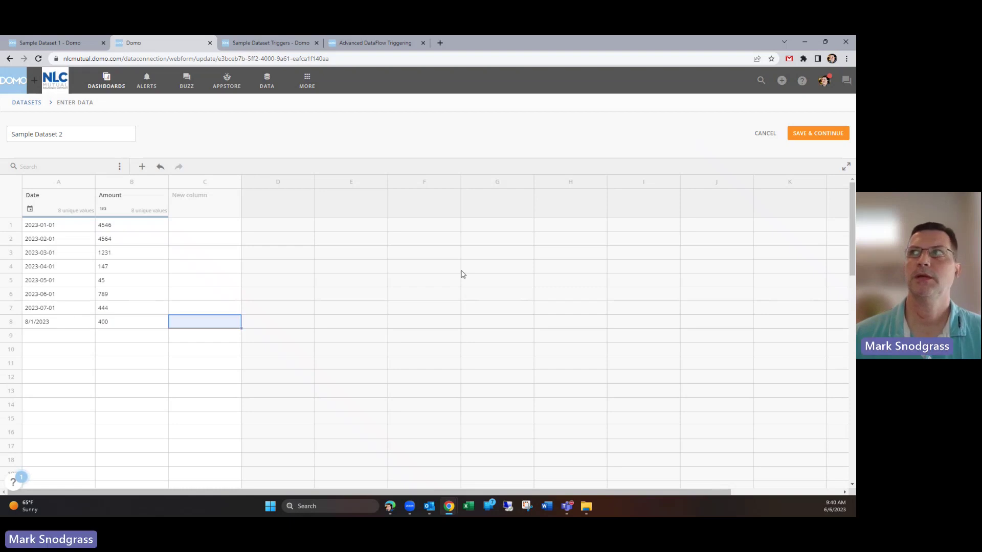
pyautogui.click(805, 135)
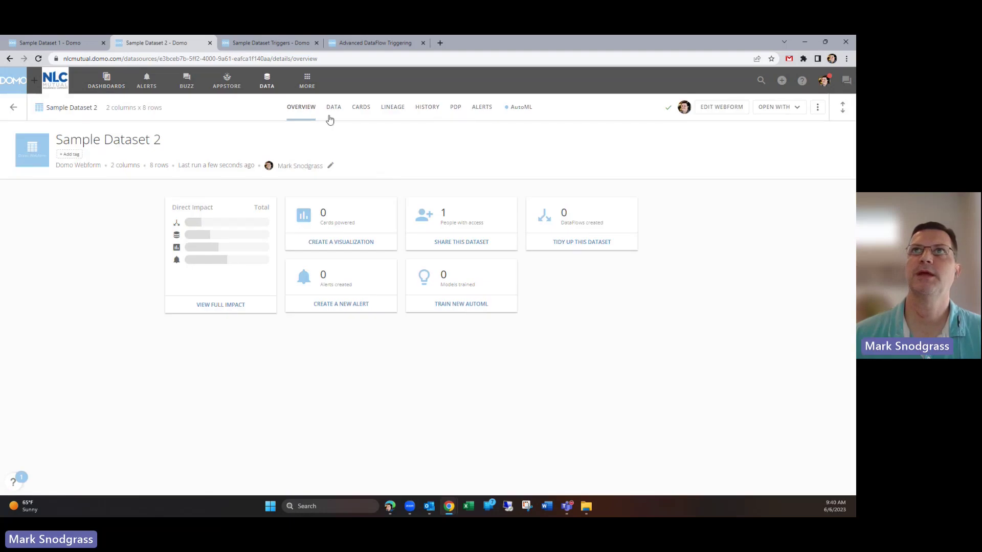
# Return to the Sample Dataset Triggers dataflow to see the new 9:40 AM update-triggered run with 19 rows
pyautogui.click(274, 44)
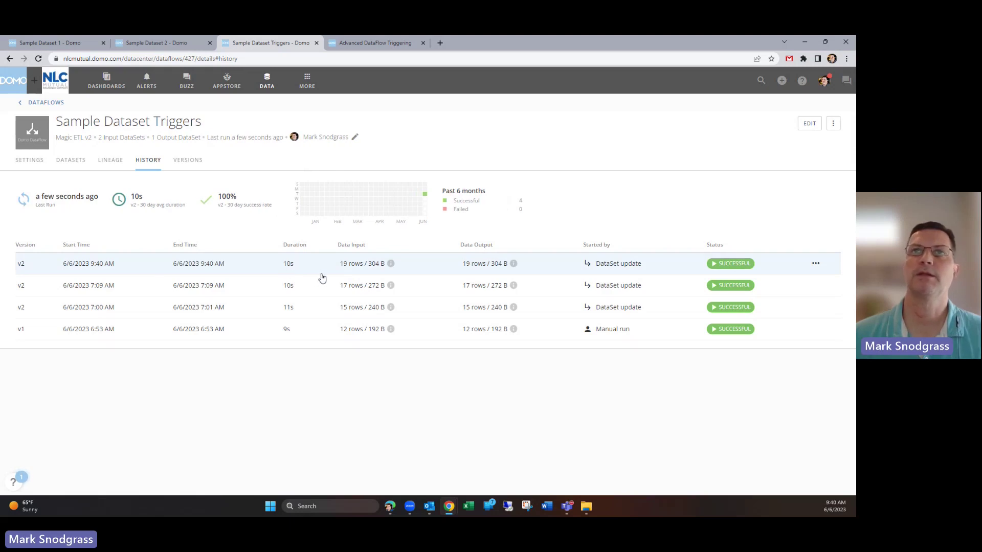
pyautogui.click(30, 161)
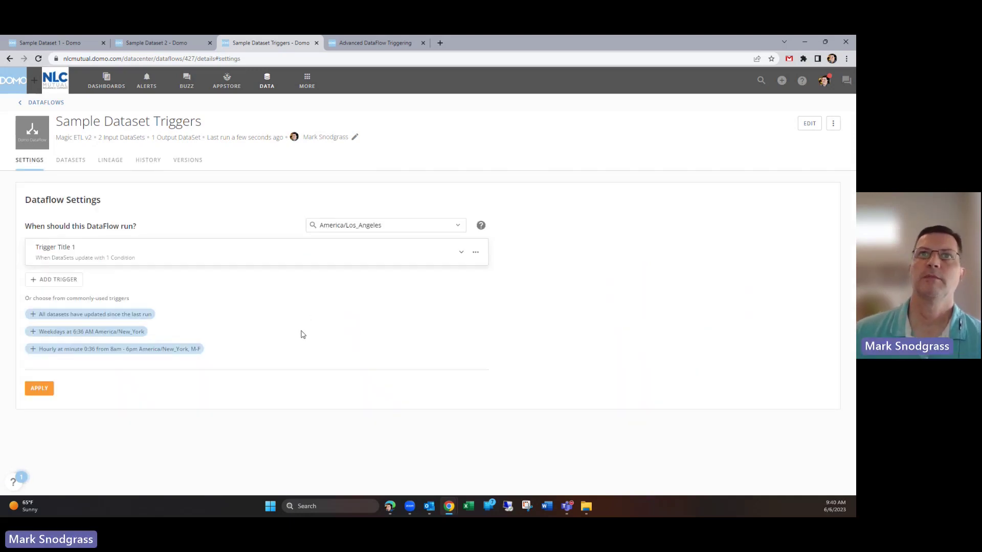
pyautogui.click(460, 252)
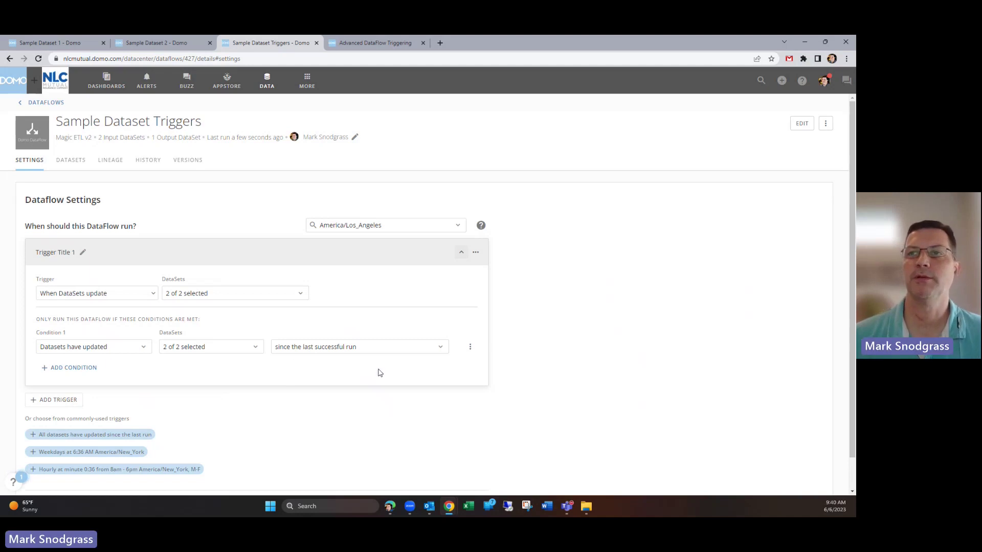
pyautogui.click(459, 225)
pyautogui.click(578, 215)
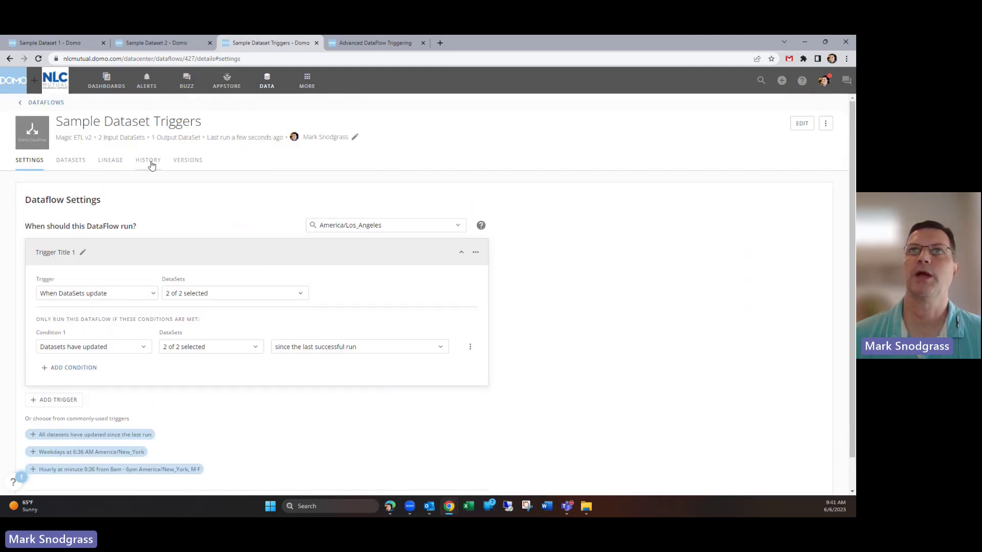
pyautogui.click(152, 165)
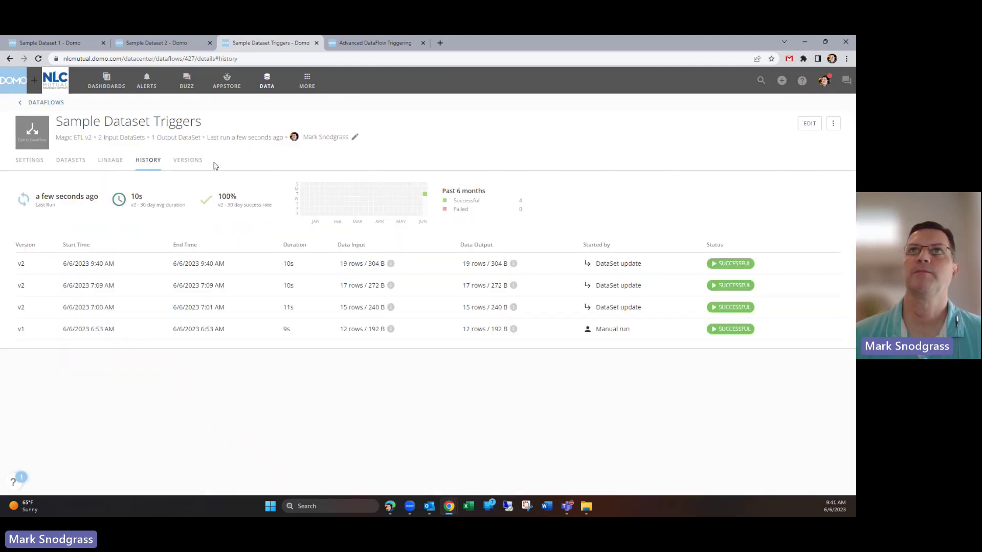
# Check Sample Dataset 2's run history, then view the dataflow's input datasets
pyautogui.click(168, 45)
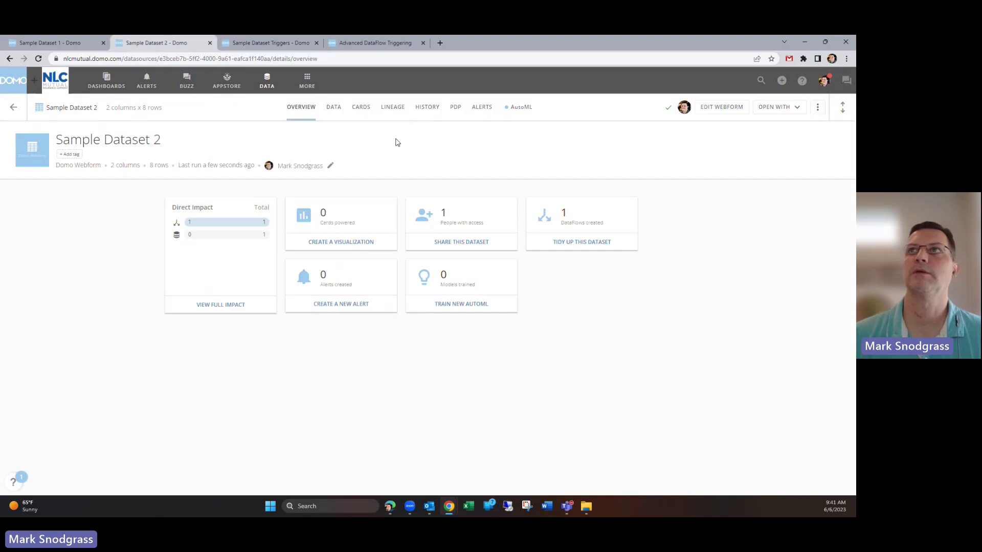
pyautogui.click(425, 108)
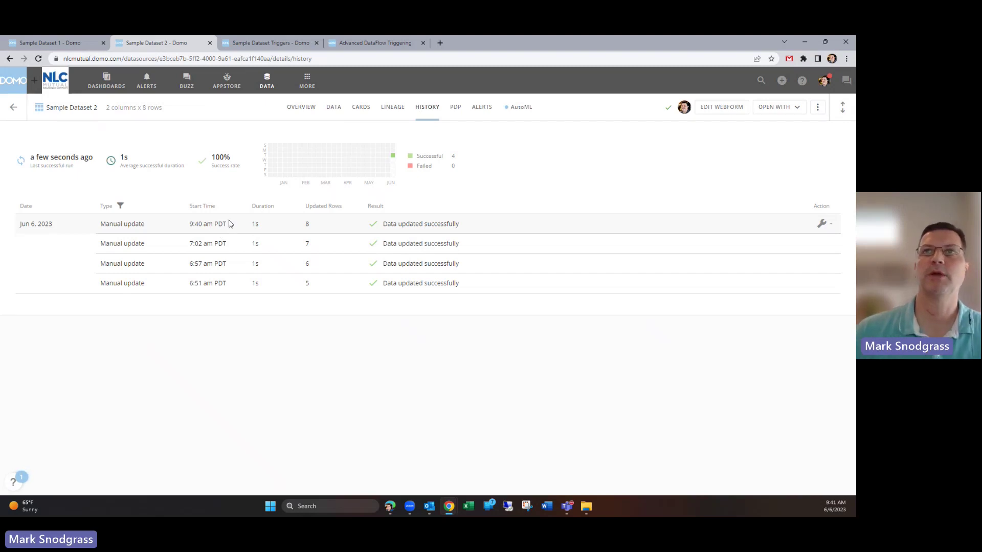
pyautogui.click(280, 42)
pyautogui.click(121, 137)
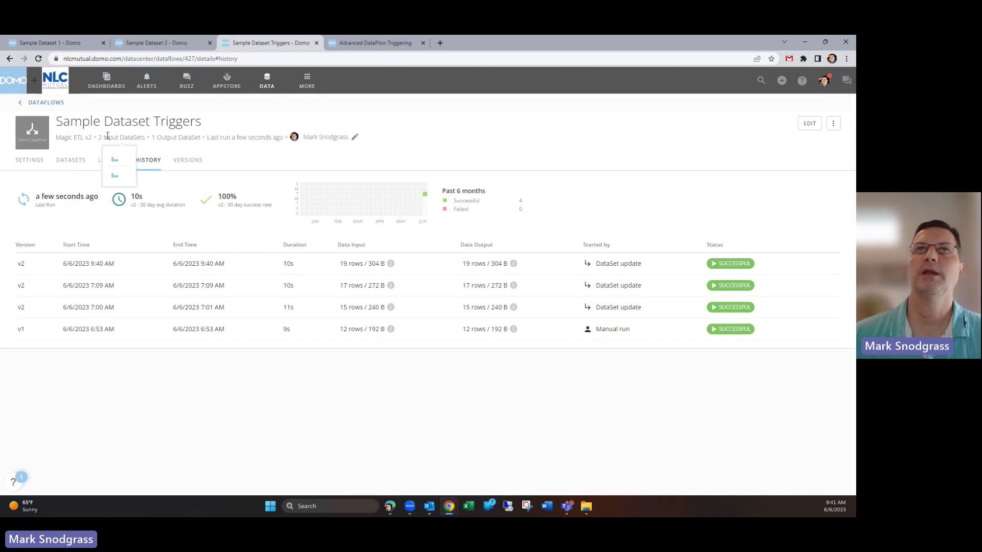
# Browse the dataflow's timezone options and run history, then return to its Settings page
pyautogui.click(24, 161)
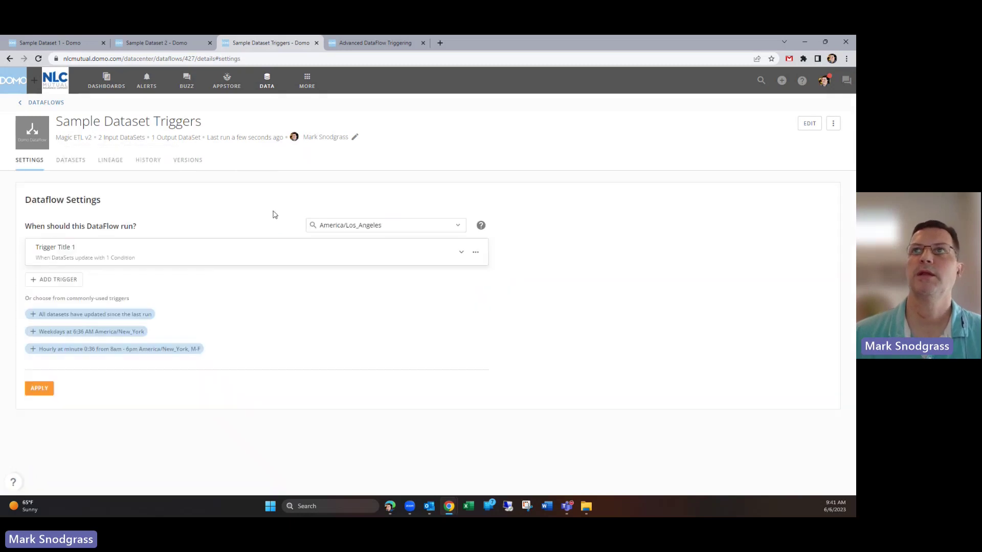
pyautogui.click(393, 229)
pyautogui.click(399, 192)
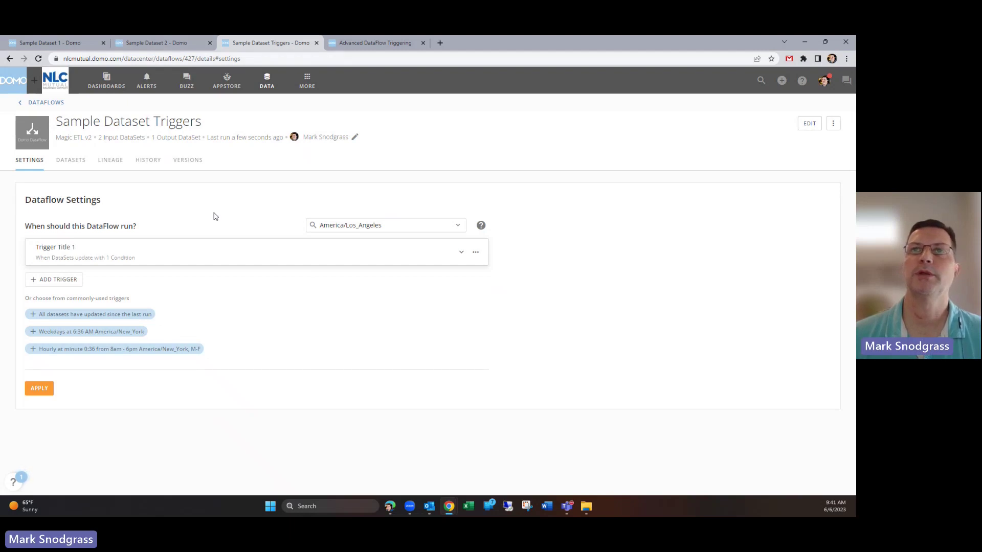
pyautogui.click(153, 162)
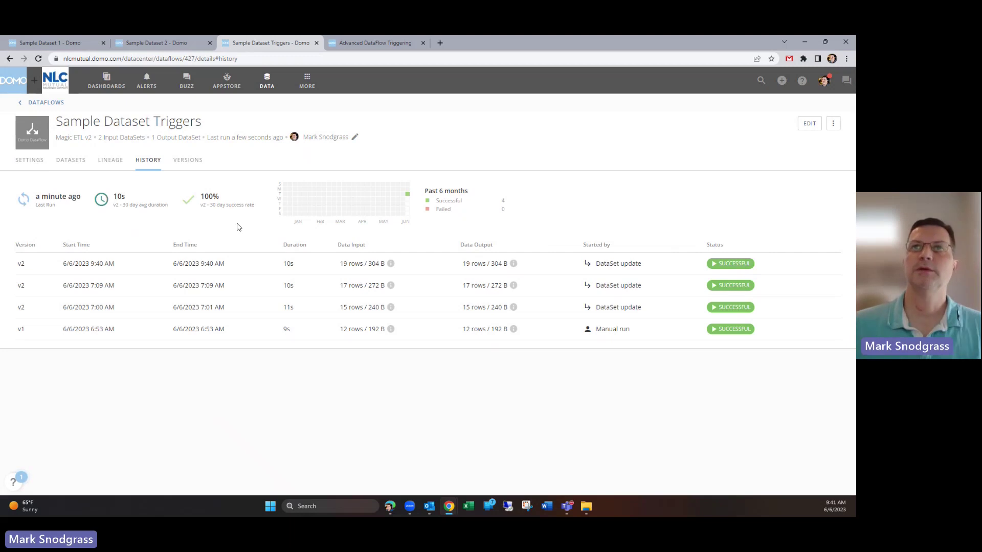
pyautogui.click(29, 160)
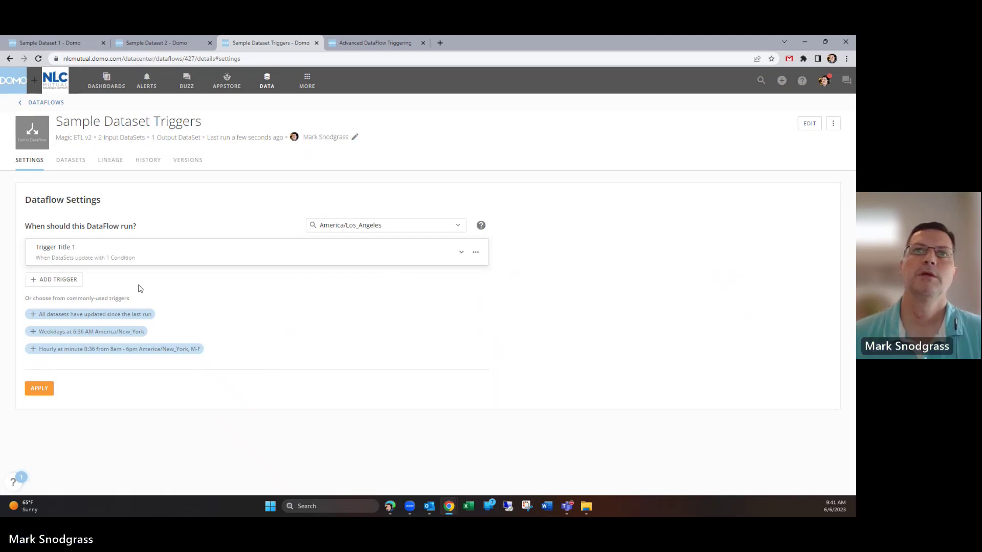
# Limit Trigger Title 1 and its Condition 1 to Sample Dataset 1, dropping Sample Dataset 2
pyautogui.click(137, 259)
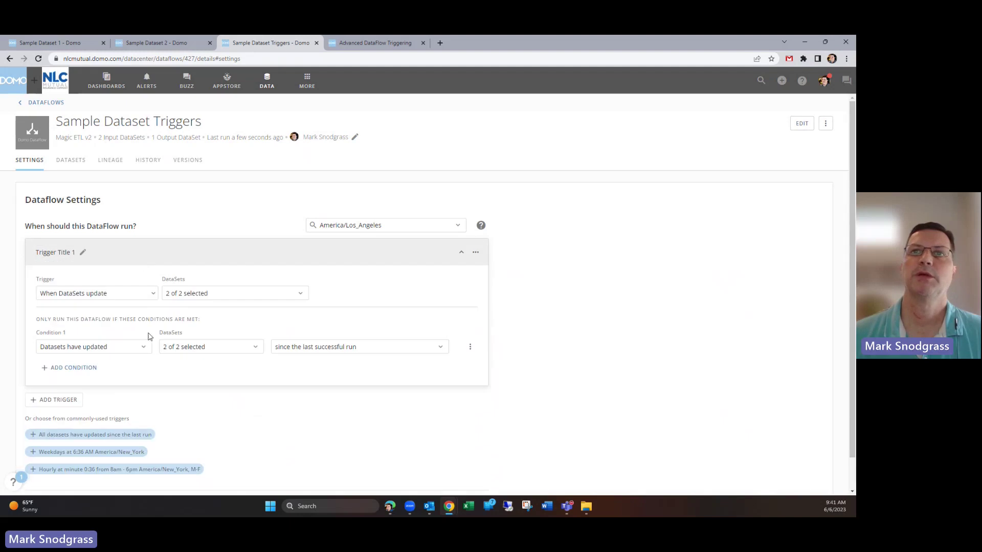
pyautogui.click(200, 348)
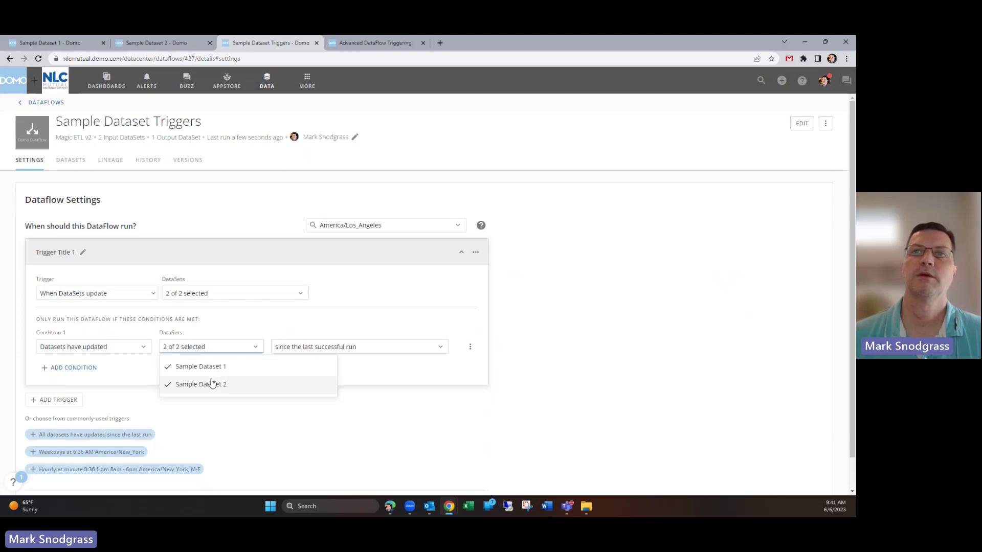
pyautogui.click(404, 378)
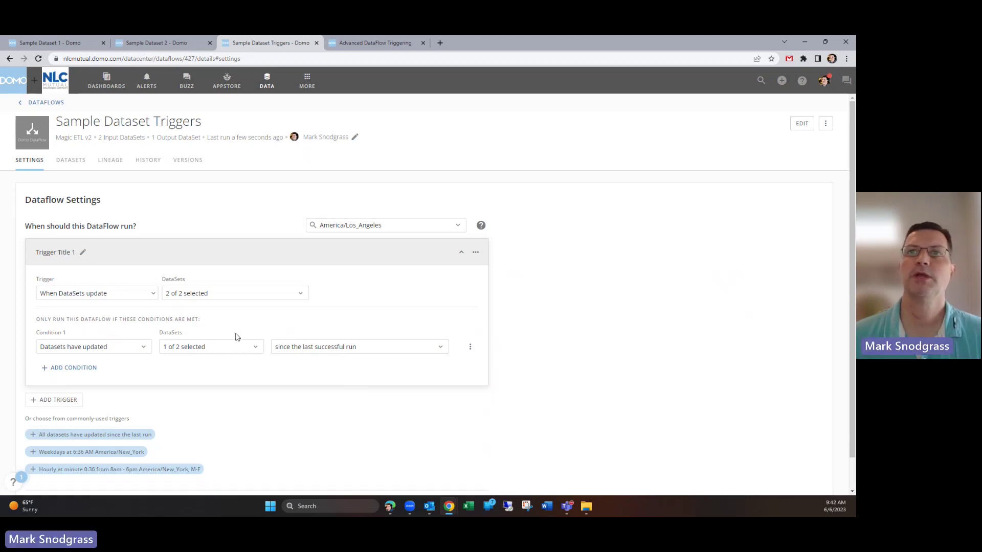
pyautogui.click(214, 299)
pyautogui.click(197, 330)
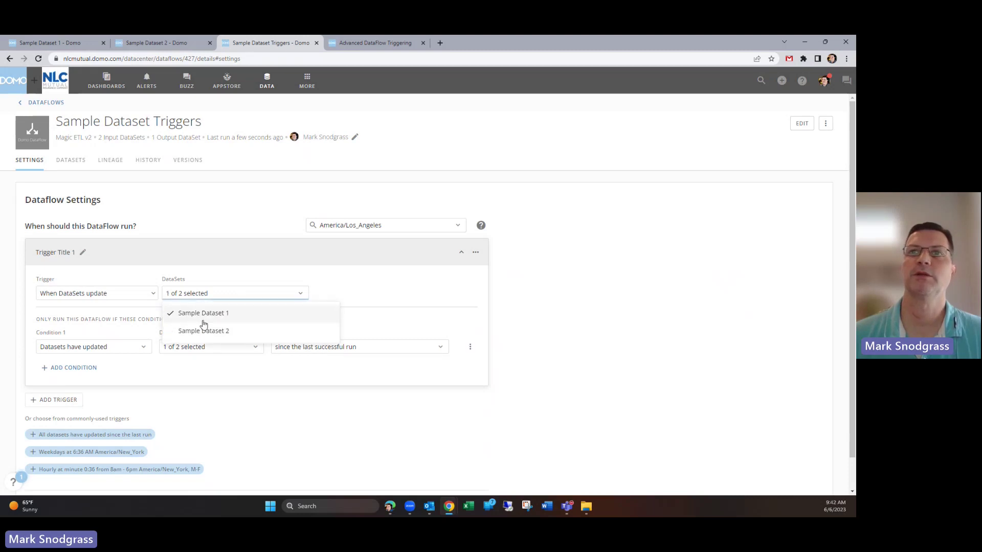
pyautogui.click(402, 278)
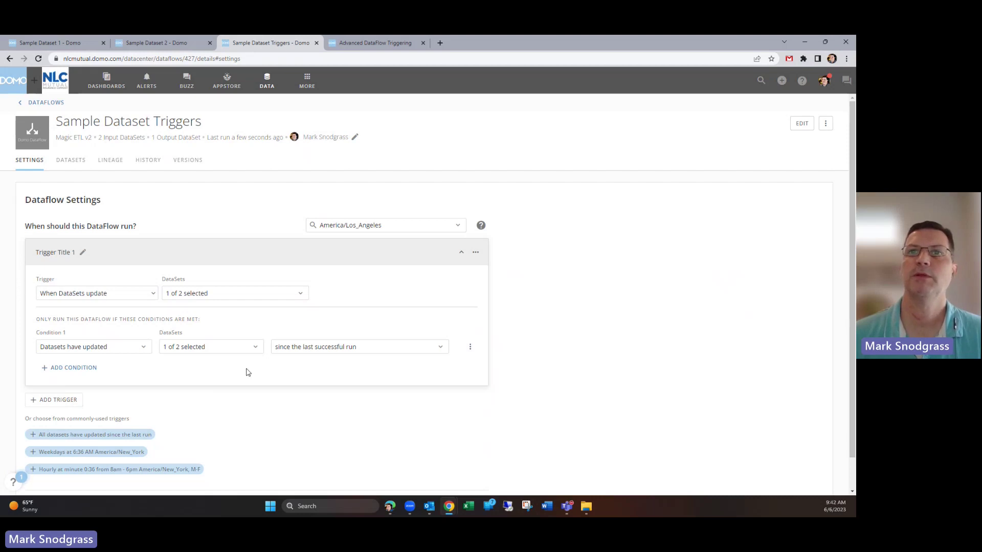
# Change Condition 1 to a 'Current time is' time-of-day window and adjust its time
pyautogui.scroll(-1, 248, 372)
pyautogui.click(145, 315)
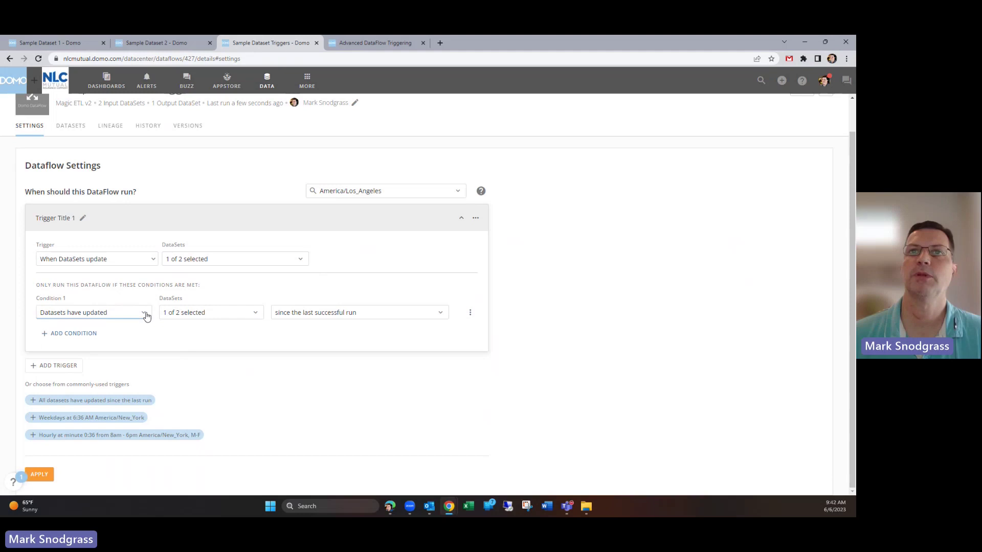
pyautogui.click(98, 350)
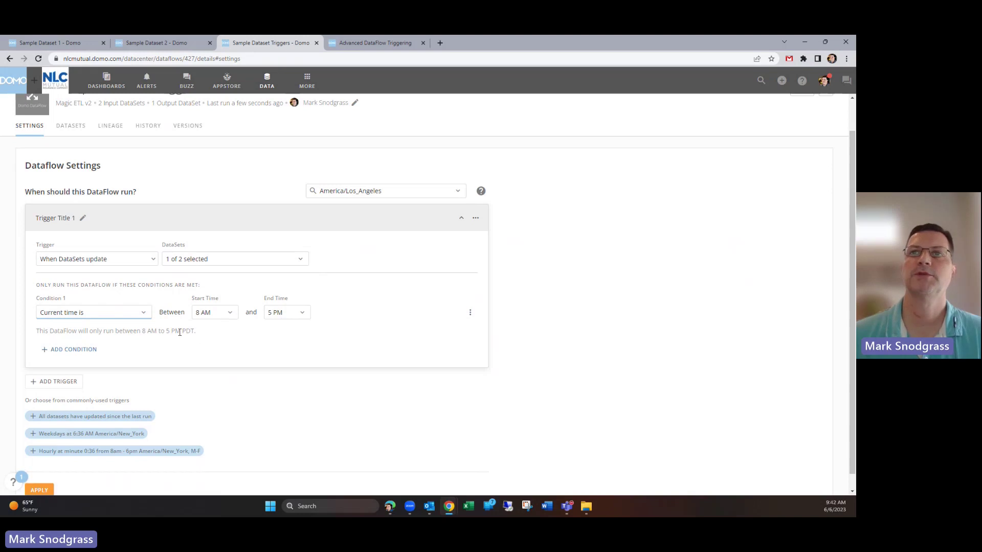
pyautogui.moveTo(180, 332); pyautogui.dragTo(202, 335)
pyautogui.click(213, 334)
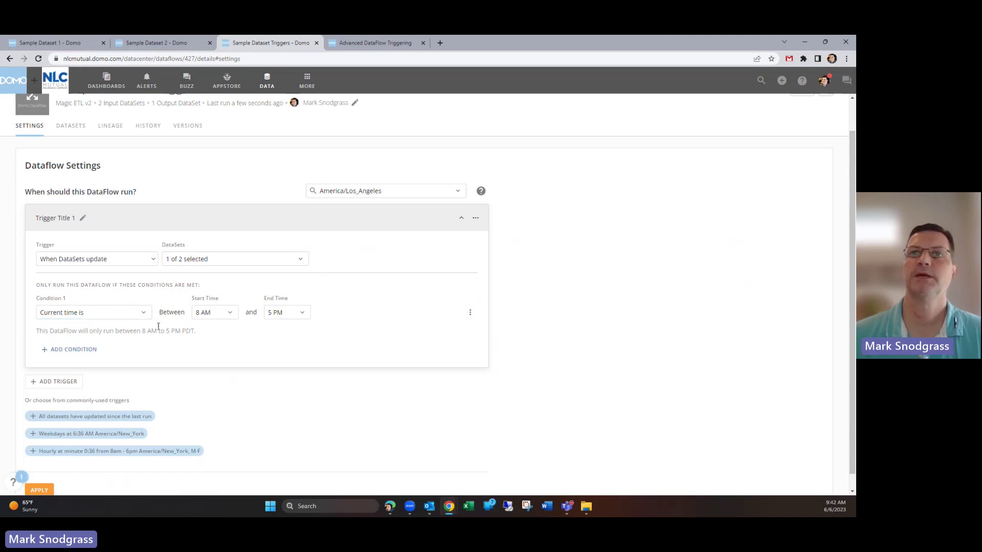
# Try a 'Current day is' day-of-week check, then return Condition 1 to 'Datasets have updated'
pyautogui.click(142, 316)
pyautogui.click(115, 367)
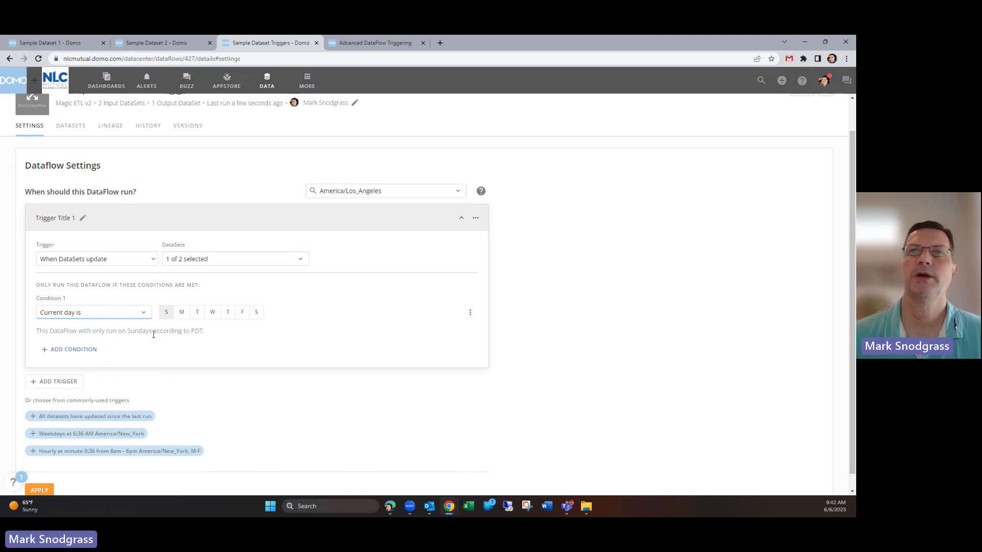
pyautogui.click(145, 318)
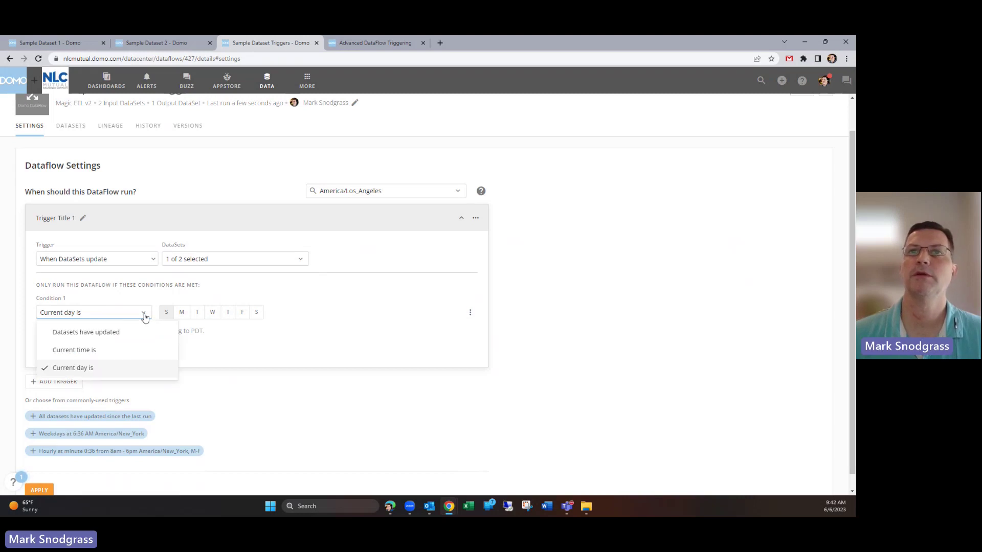
pyautogui.click(127, 335)
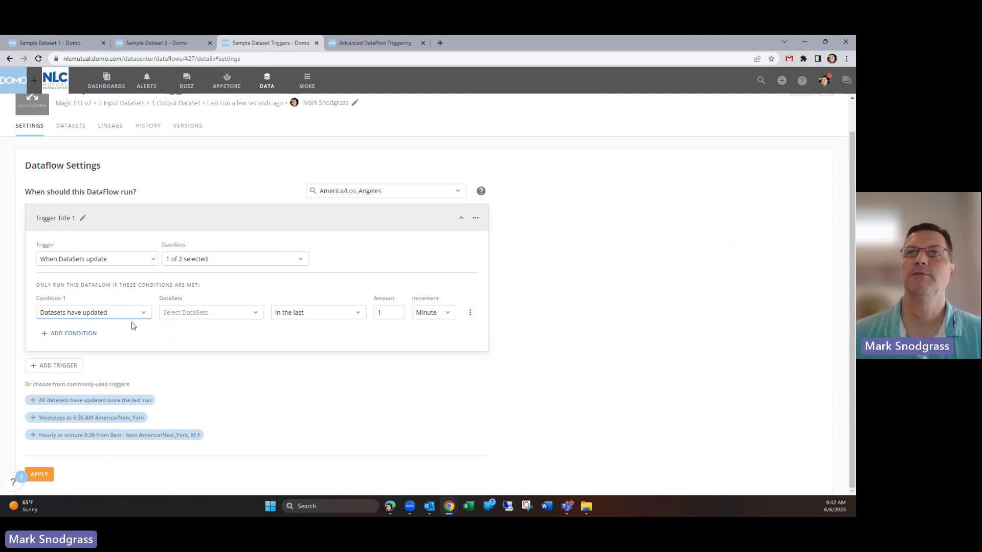
# Review Condition 1's dataset, timing and increment lists, then set timing to 'within'
pyautogui.click(233, 317)
pyautogui.click(331, 314)
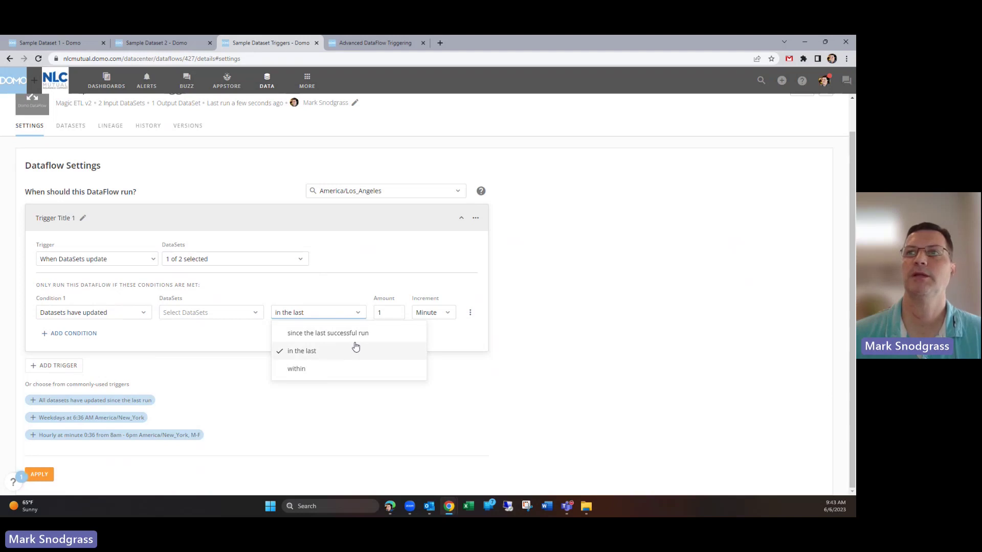
pyautogui.click(374, 283)
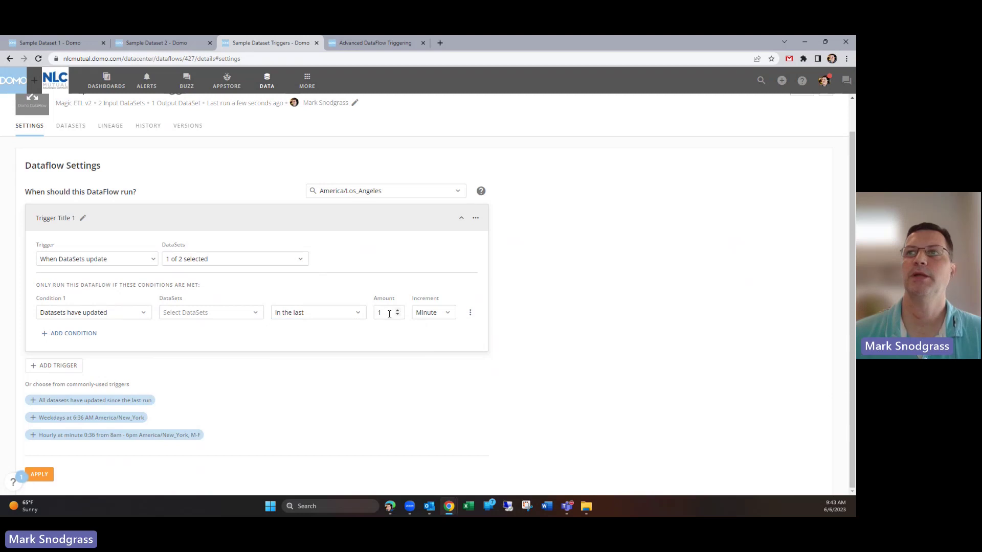
pyautogui.click(427, 313)
pyautogui.click(383, 291)
pyautogui.click(305, 313)
pyautogui.click(307, 369)
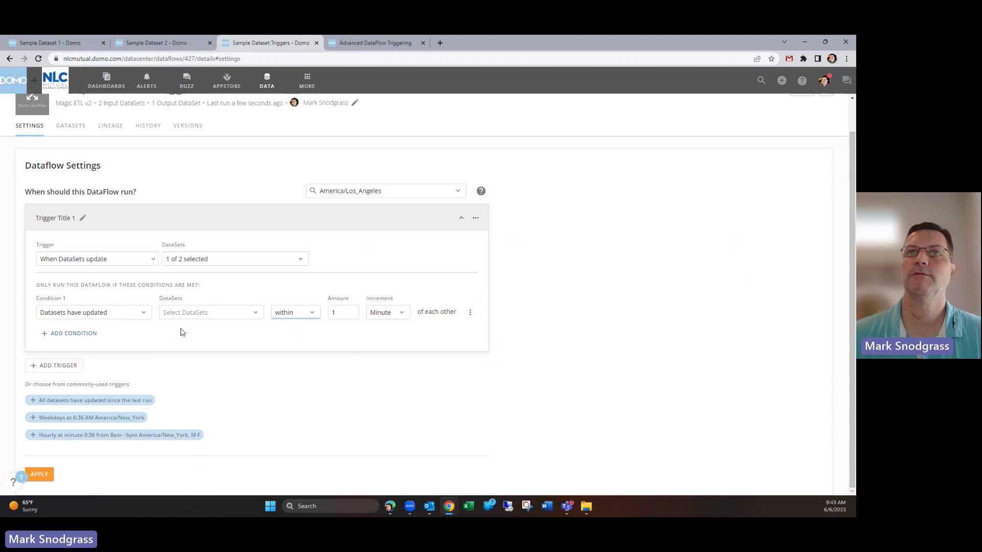
# Set Condition 1's dataset-update timing to 'since the last successful run'
pyautogui.click(138, 316)
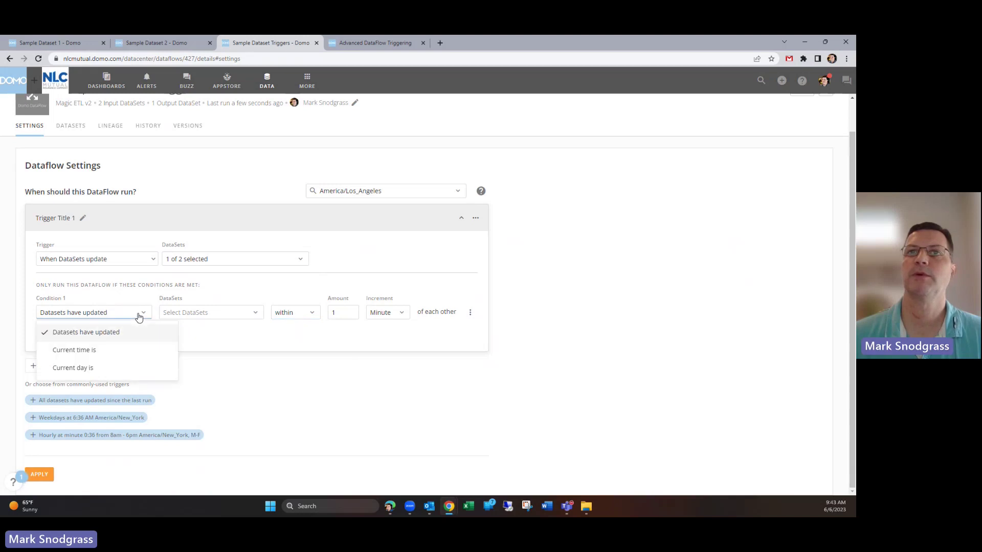
pyautogui.click(196, 315)
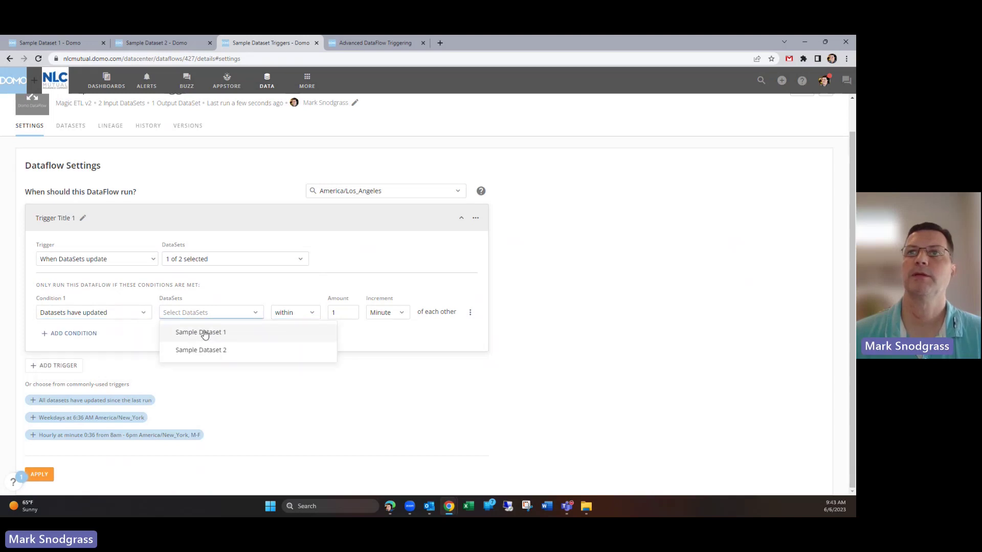
pyautogui.click(281, 313)
pyautogui.click(284, 332)
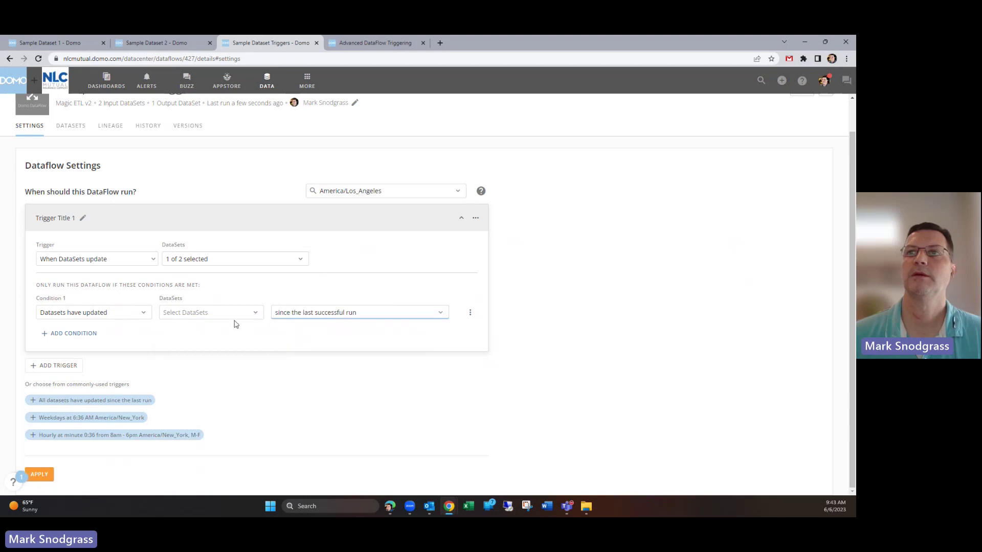